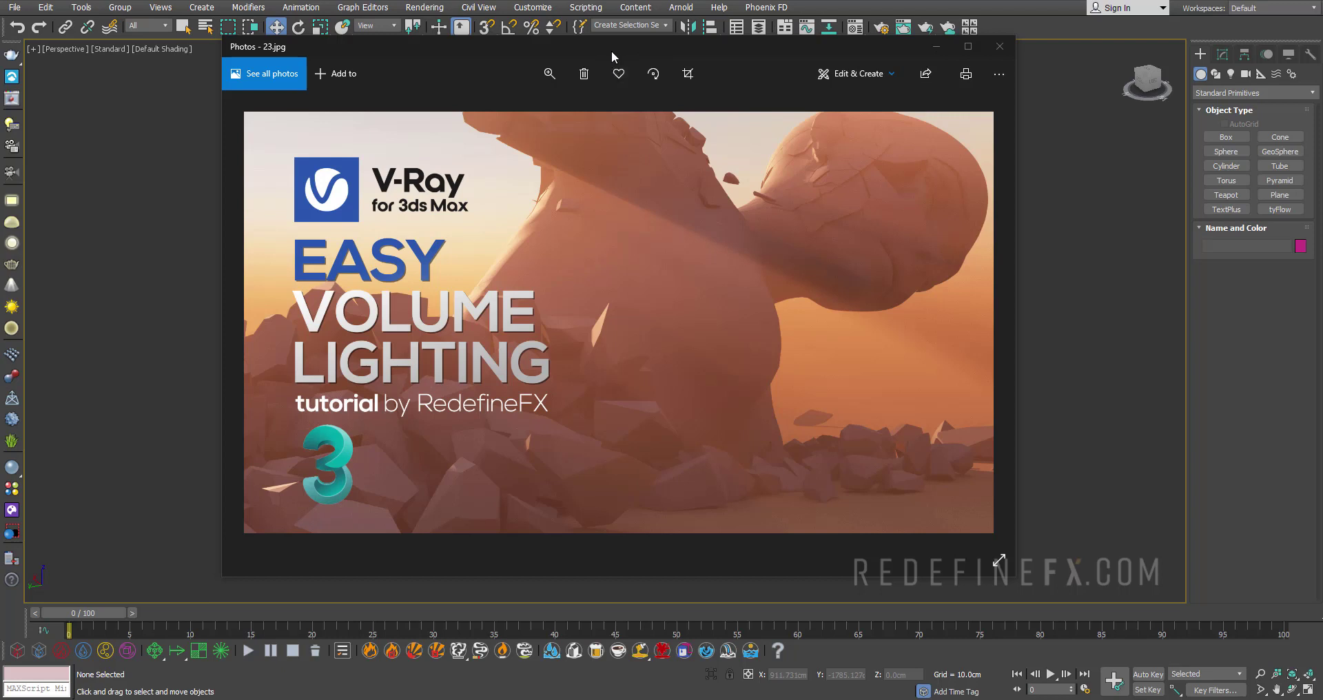
Move the Photos window showing the V-Ray 'Easy Volume Lighting' title image aside
left_click_drag(614, 51, 588, 42)
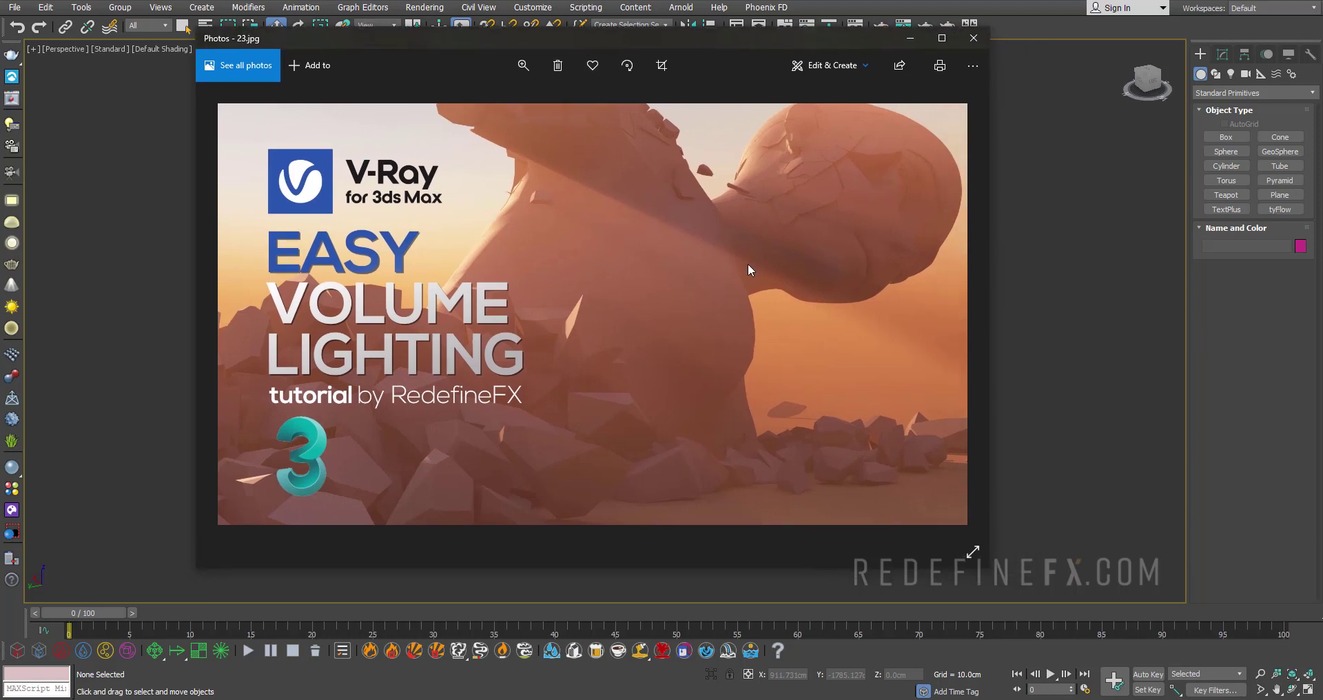
Minimize Photos and create a VRayPlane ground plane beside the building
left_click(910, 38)
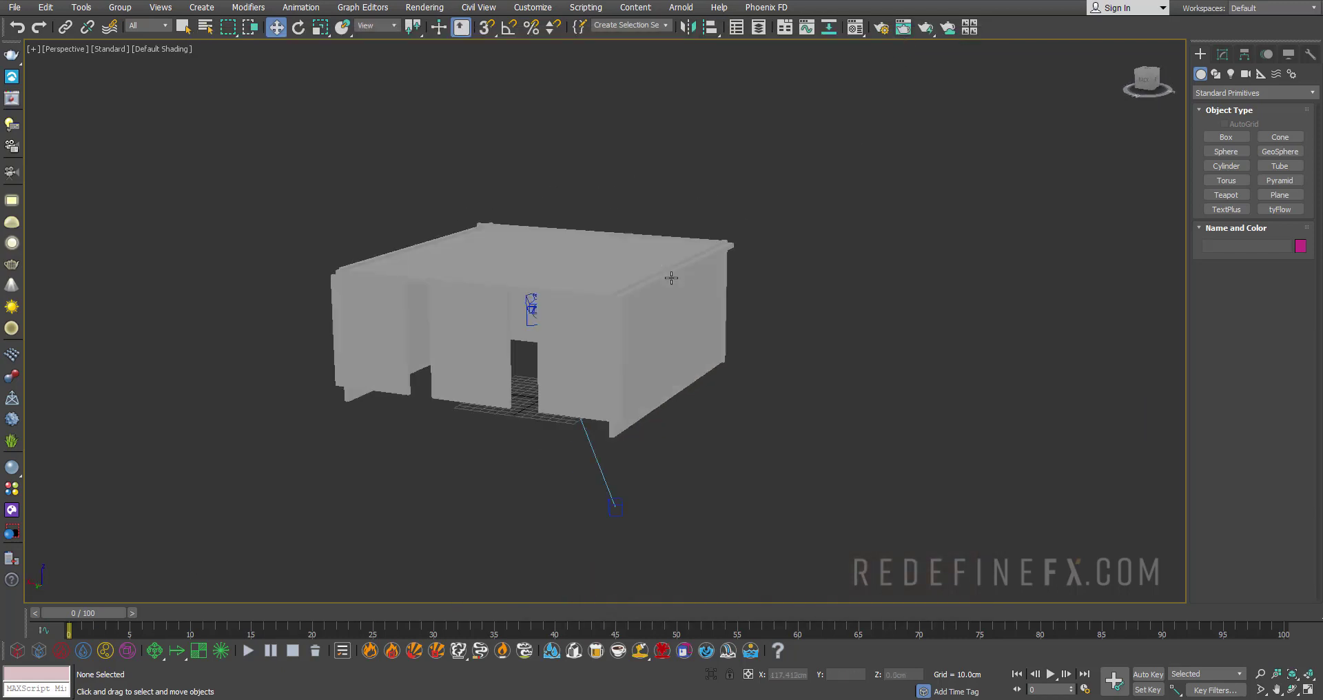
middle_click_drag(681, 273, 600, 305, "alt")
scroll(601, 305, "down", 4)
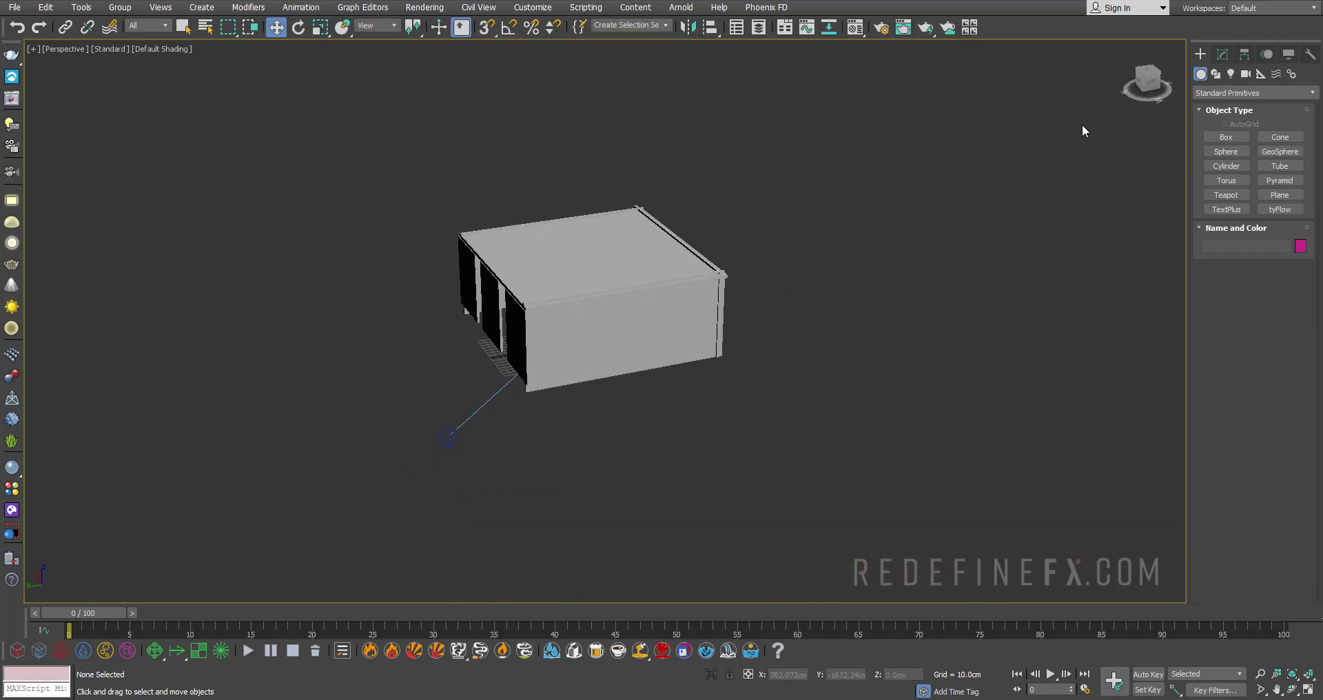
left_click(1234, 93)
left_click(1211, 305)
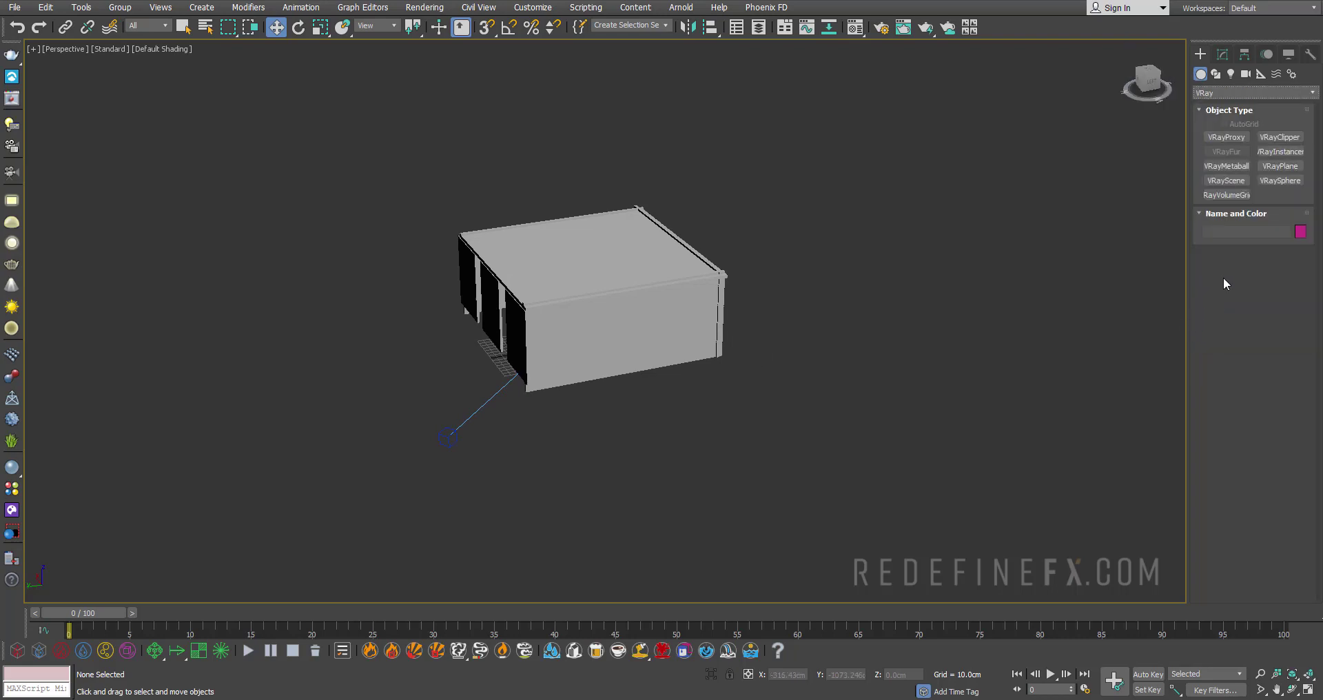
left_click(1263, 171)
left_click(798, 342)
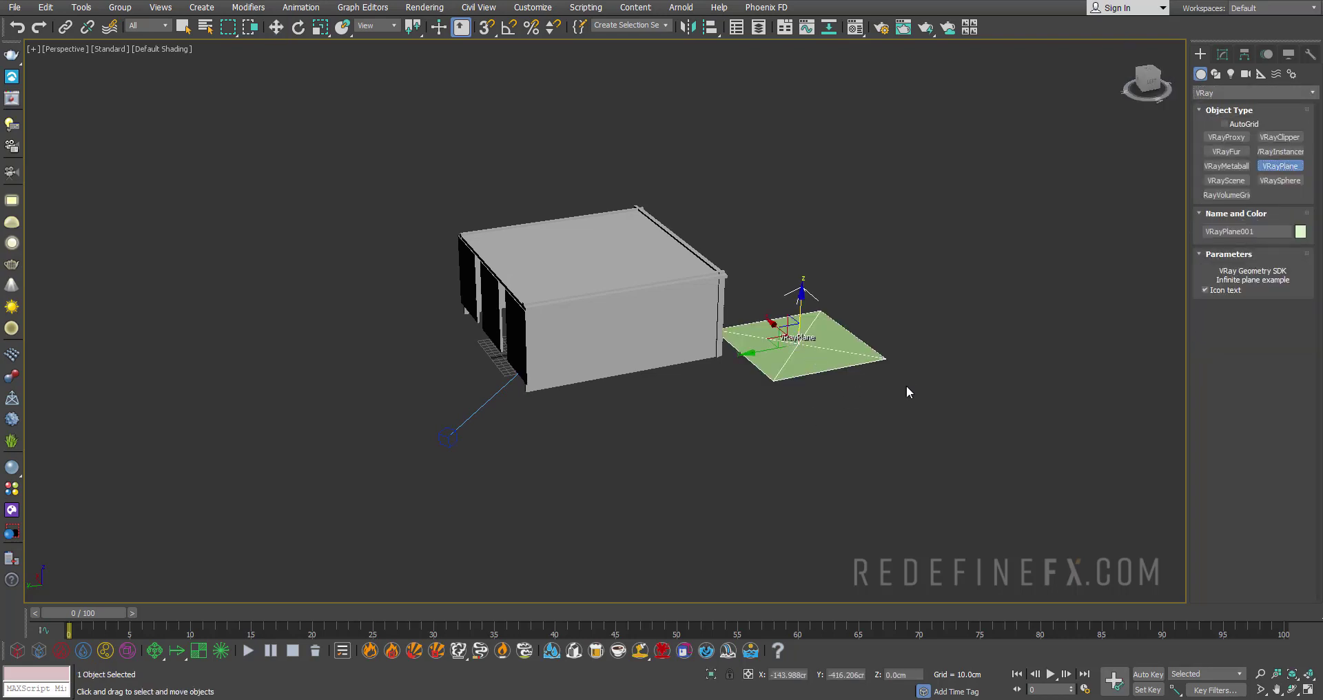
right_click(907, 386)
Apply the Asphalt_A02_100cm material from the V-Ray Material Library to the plane
left_click(14, 492)
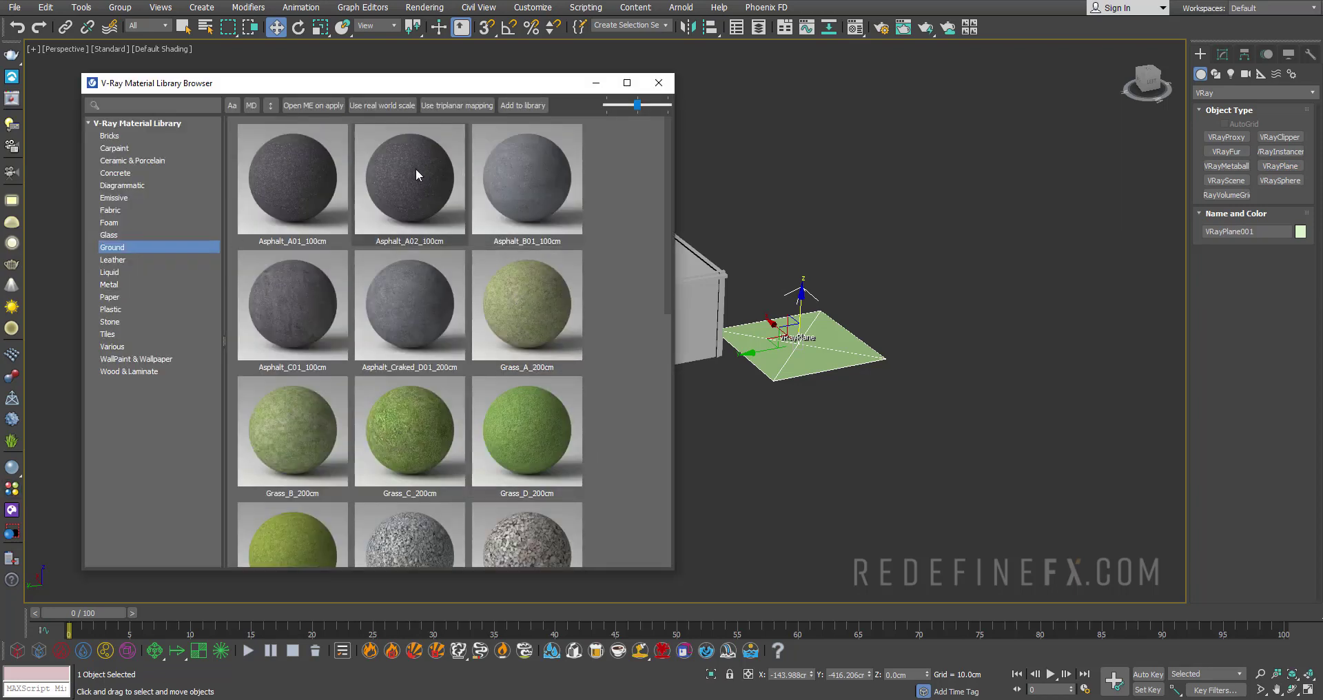
right_click(422, 177)
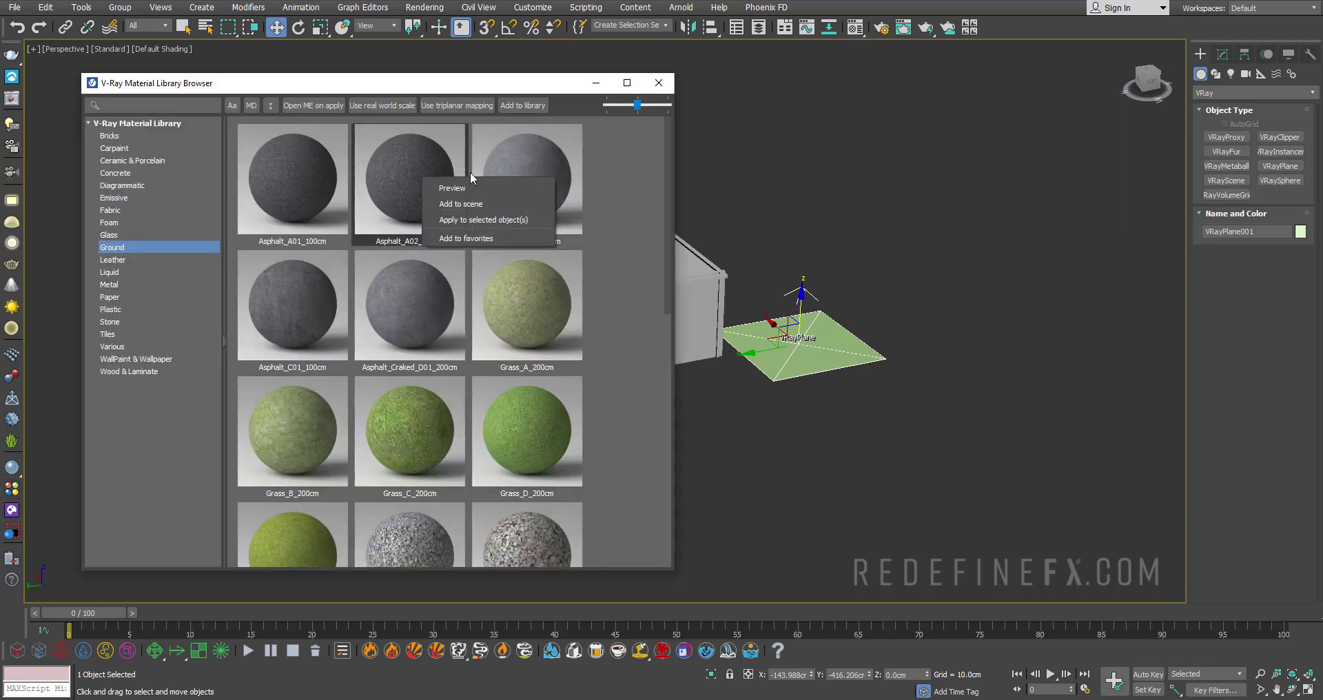
left_click(471, 218)
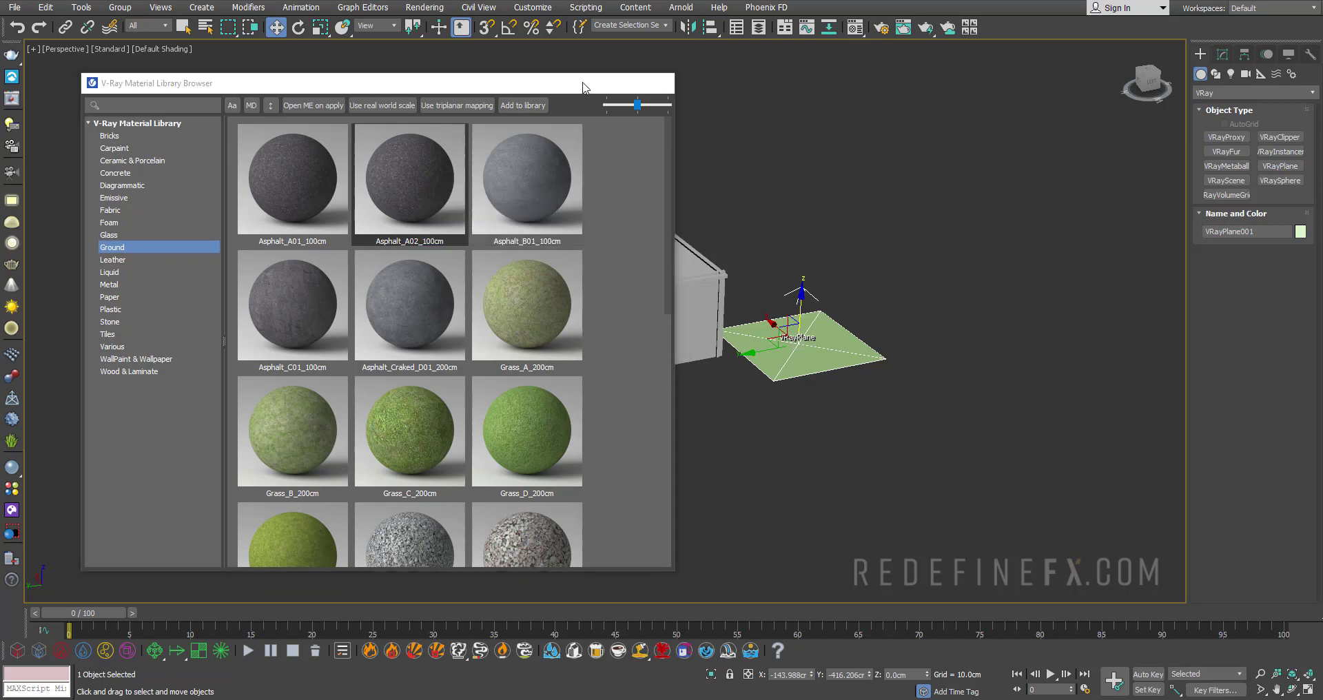
Create a VRaySun aimed from the sky down at the building
left_click(596, 84)
left_click(1231, 74)
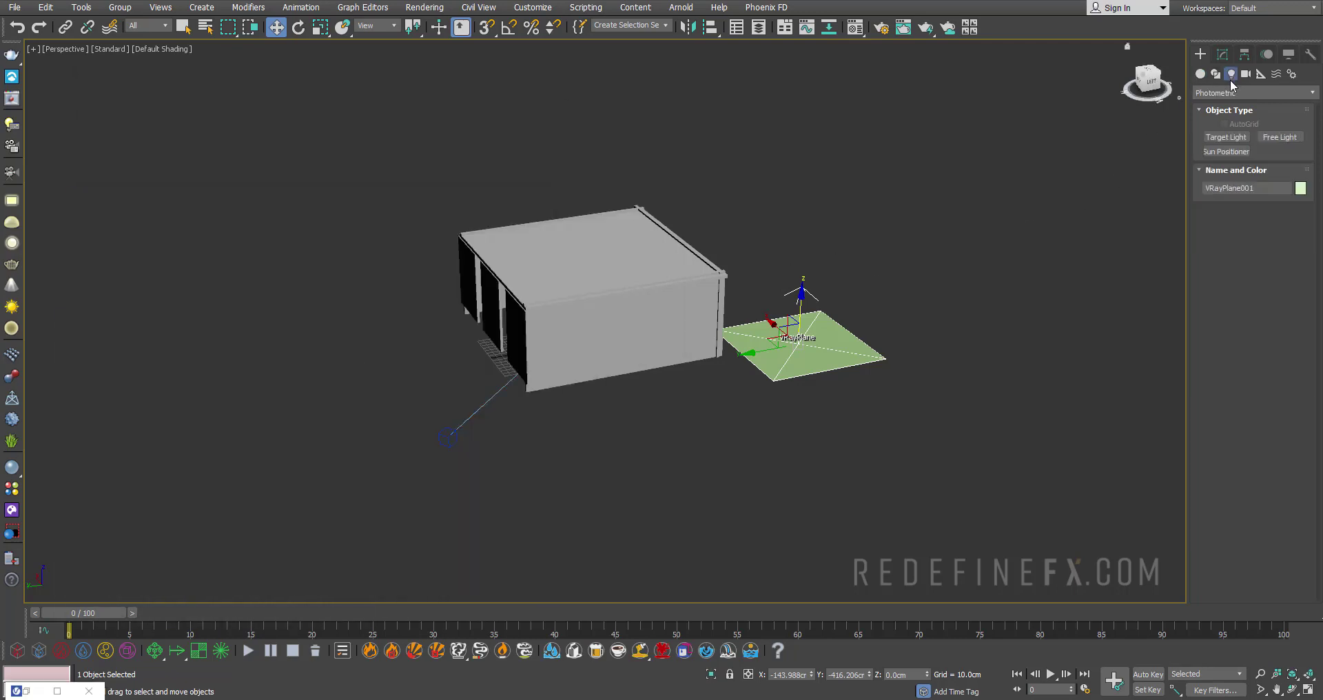
left_click(1225, 92)
left_click(1219, 136)
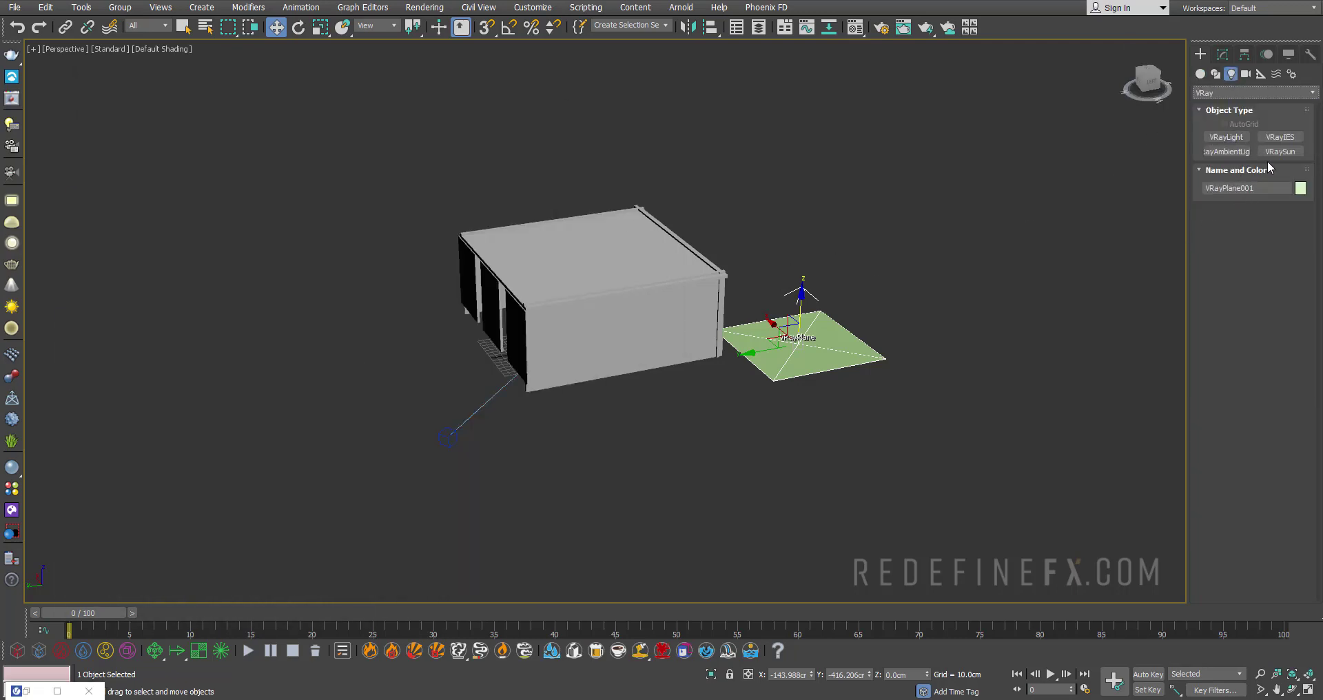
left_click(1280, 151)
middle_click_drag(662, 234, 839, 350, "alt")
left_click_drag(473, 152, 803, 321)
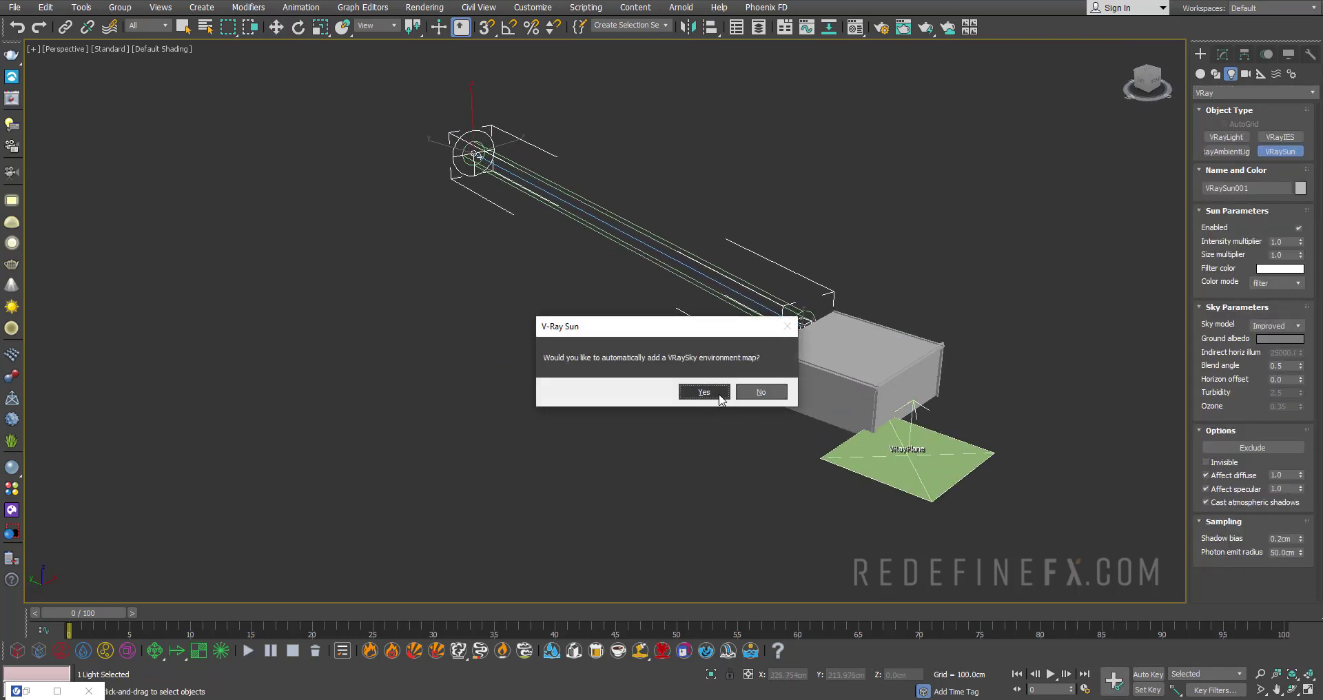
Accept the VRaySky environment map and move the sun higher along Z
left_click_drag(706, 330, 673, 311)
left_click(671, 372)
middle_click_drag(718, 263, 524, 313)
key("w")
left_click_drag(234, 215, 233, 190)
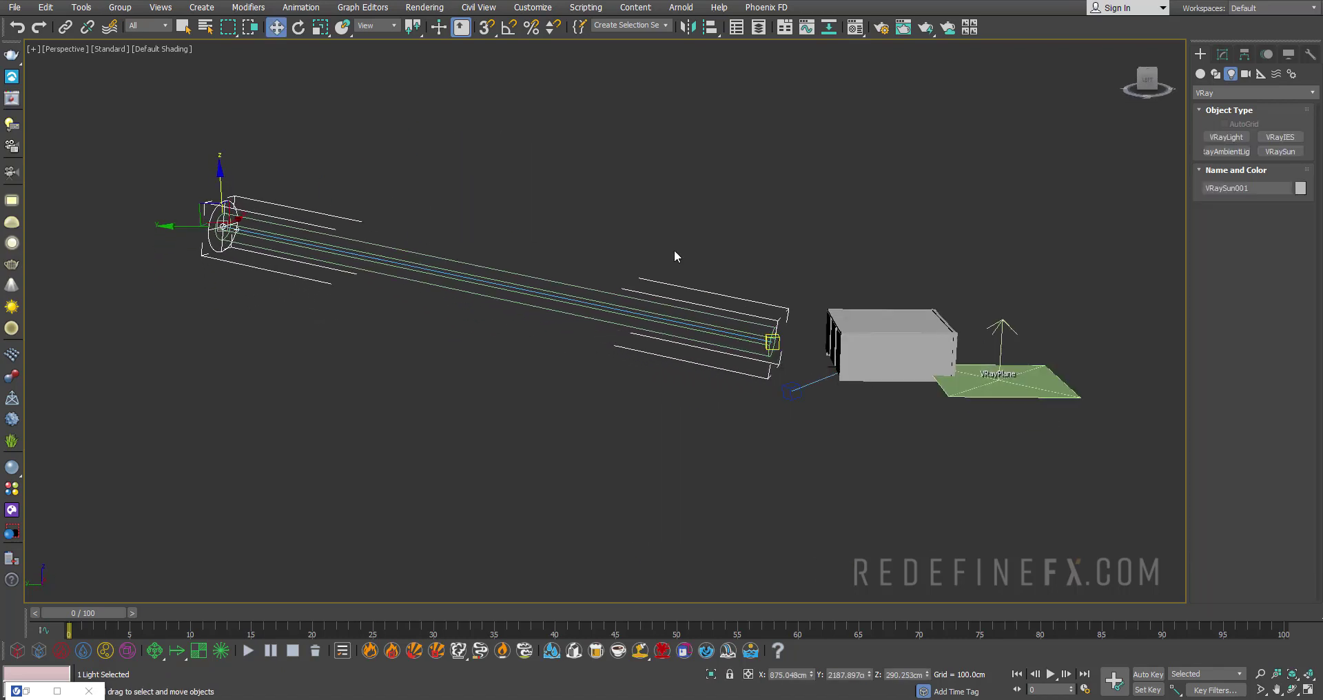
middle_click_drag(675, 249, 735, 285, "alt")
In Environment and Effects, set Exposure Control to VRay Exposure Control
left_click(427, 13)
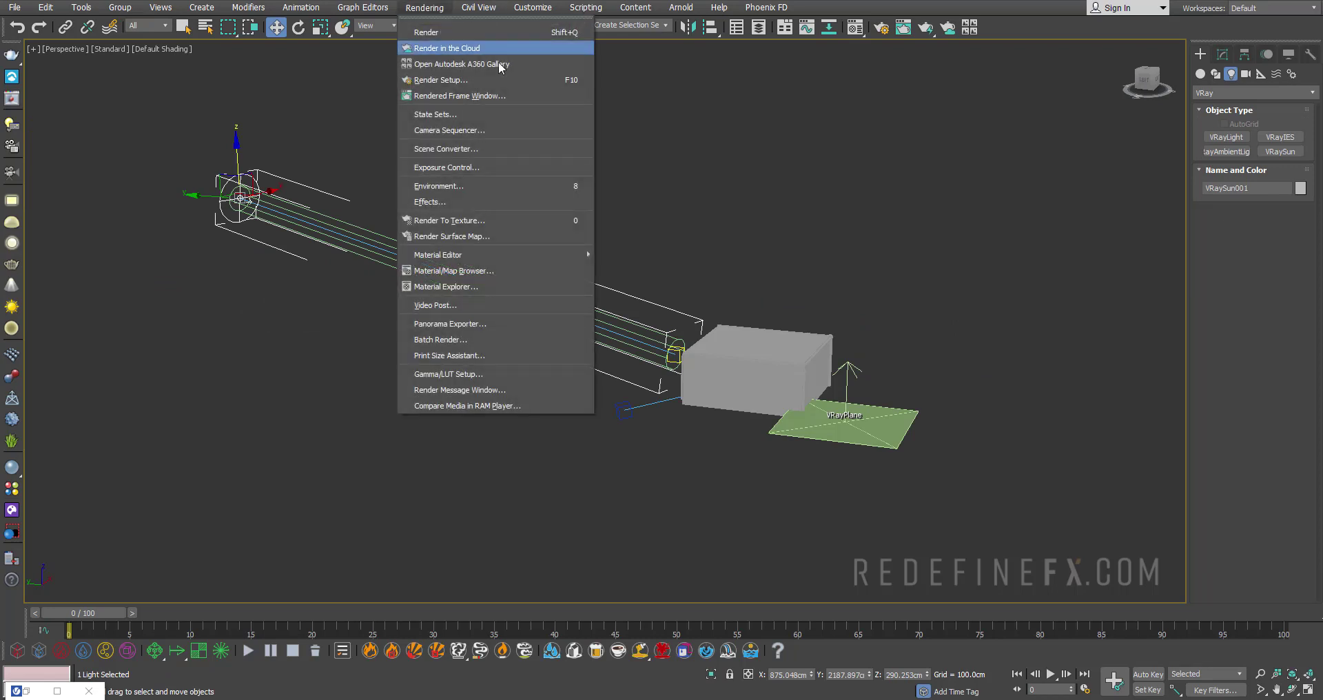
left_click(433, 185)
left_click_drag(172, 36, 352, 71)
left_click(317, 246)
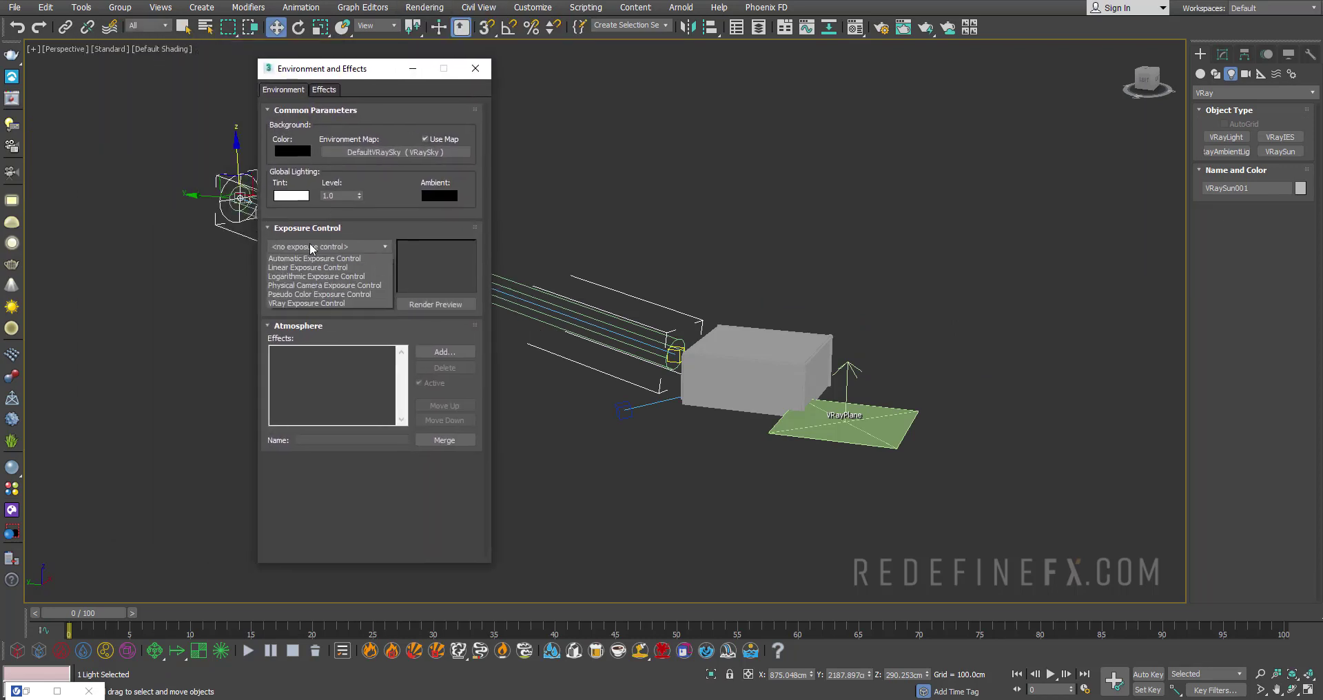
left_click(314, 313)
scroll(358, 144, "down", 2)
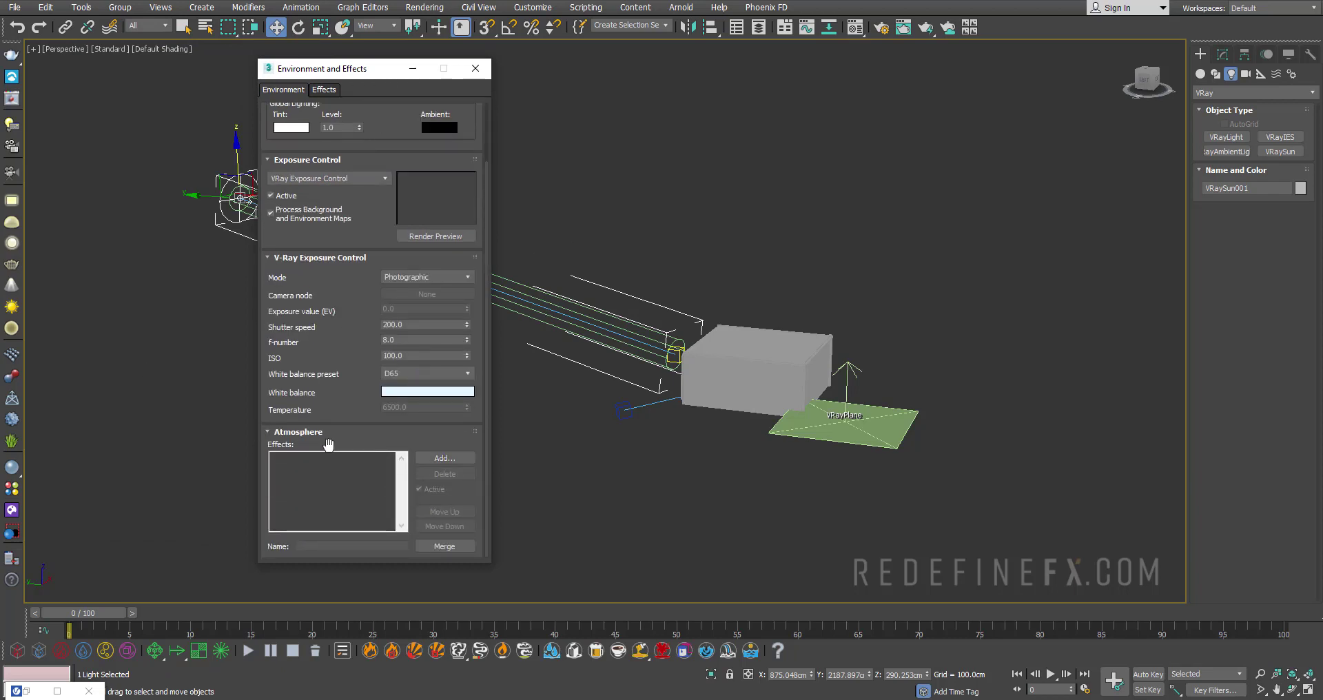
Add a VRayEnvironmentFog atmospheric effect
left_click(428, 455)
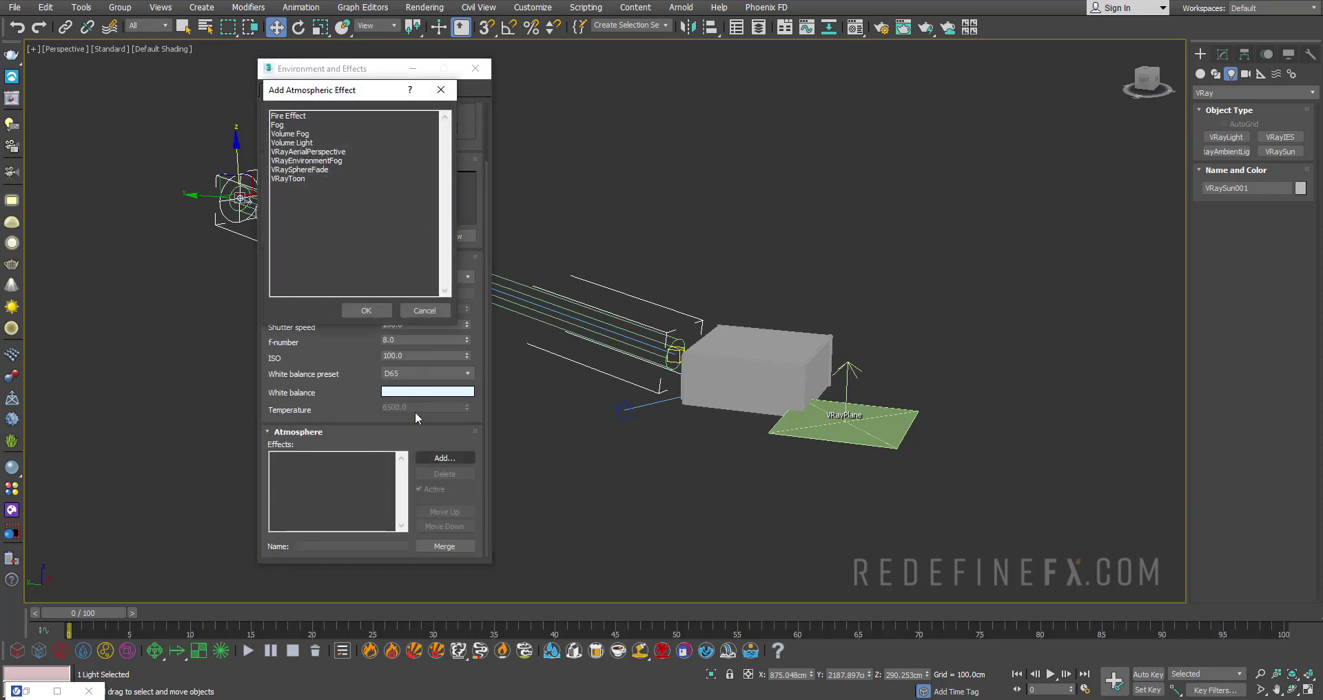
left_click(305, 161)
left_click(367, 310)
left_click_drag(345, 68, 243, 60)
left_click(105, 48)
Start a live V-Ray Viewport IPR render
left_click(162, 92)
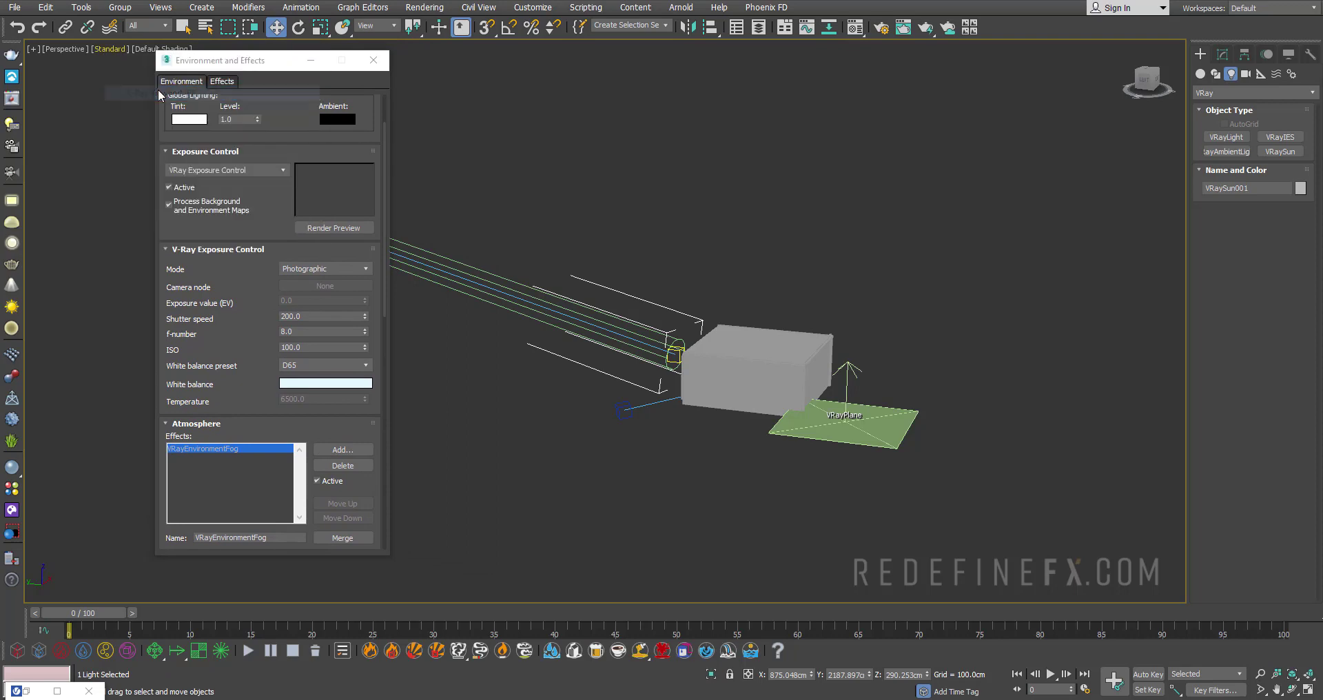
scroll(725, 333, "up", 5)
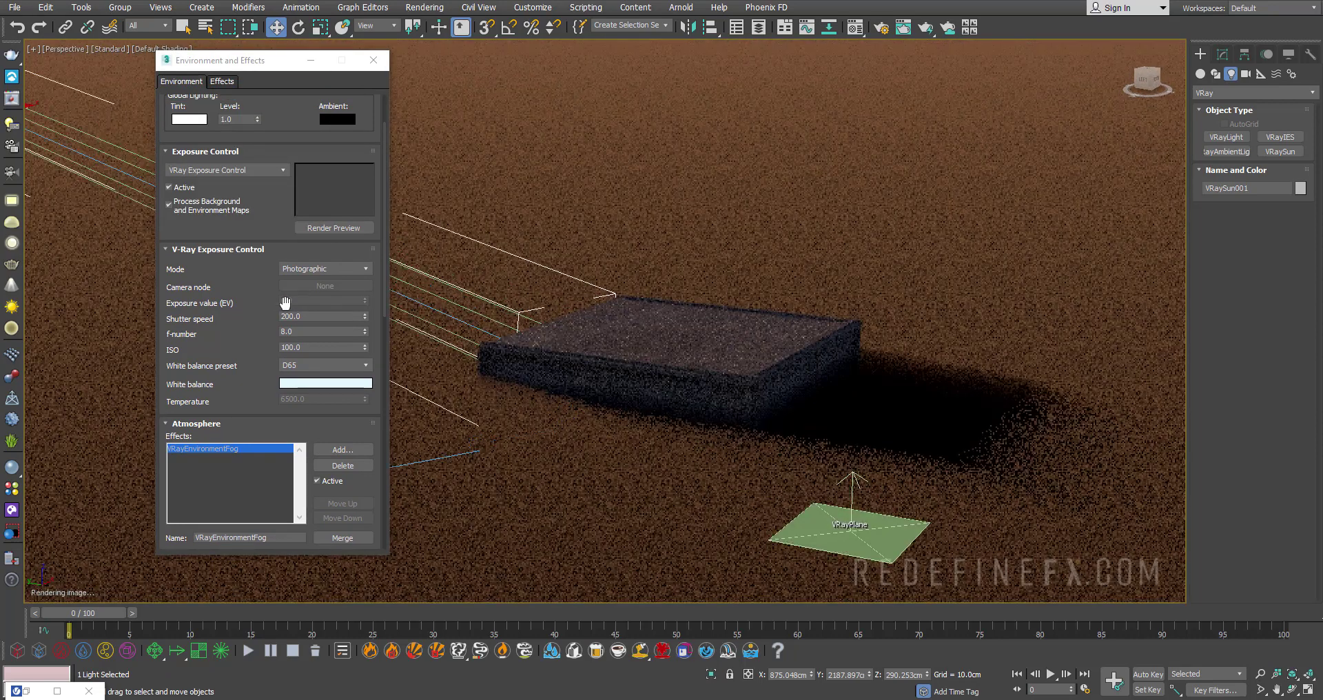
scroll(248, 409, "down", 10)
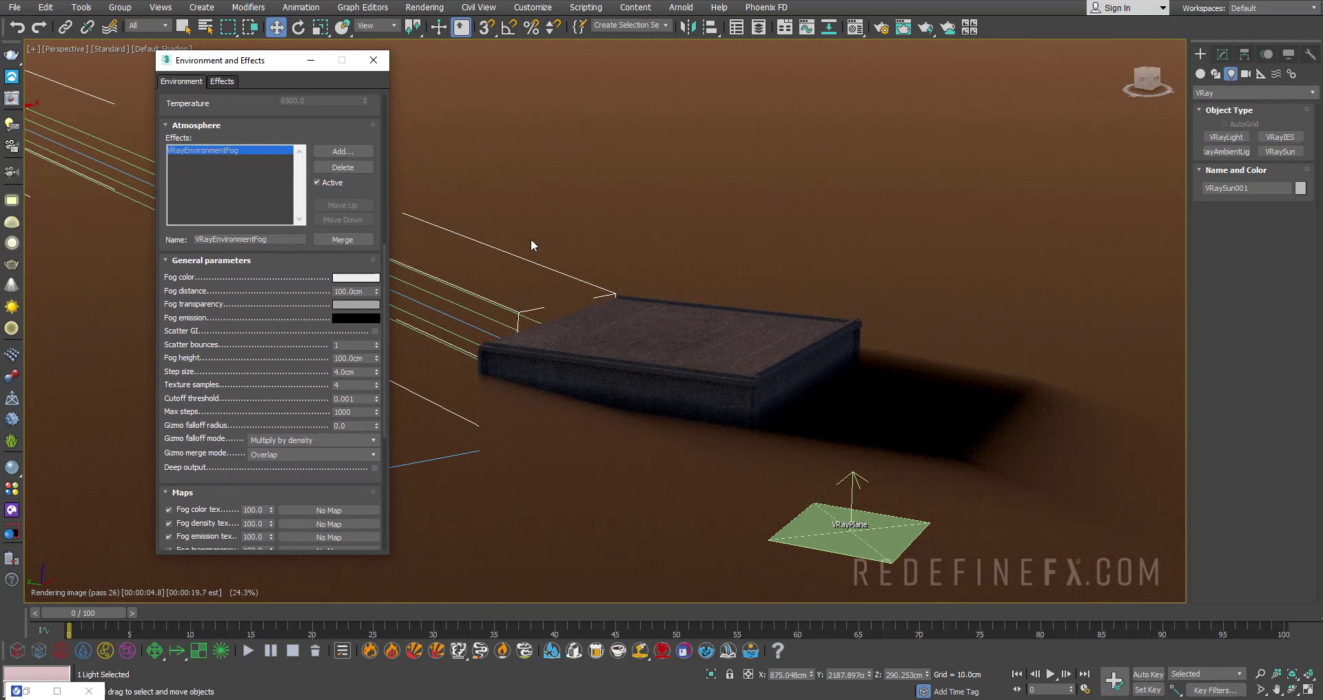
Set the fog height to 500cm and return to the four-viewport layout
left_click(369, 359)
key("Return")
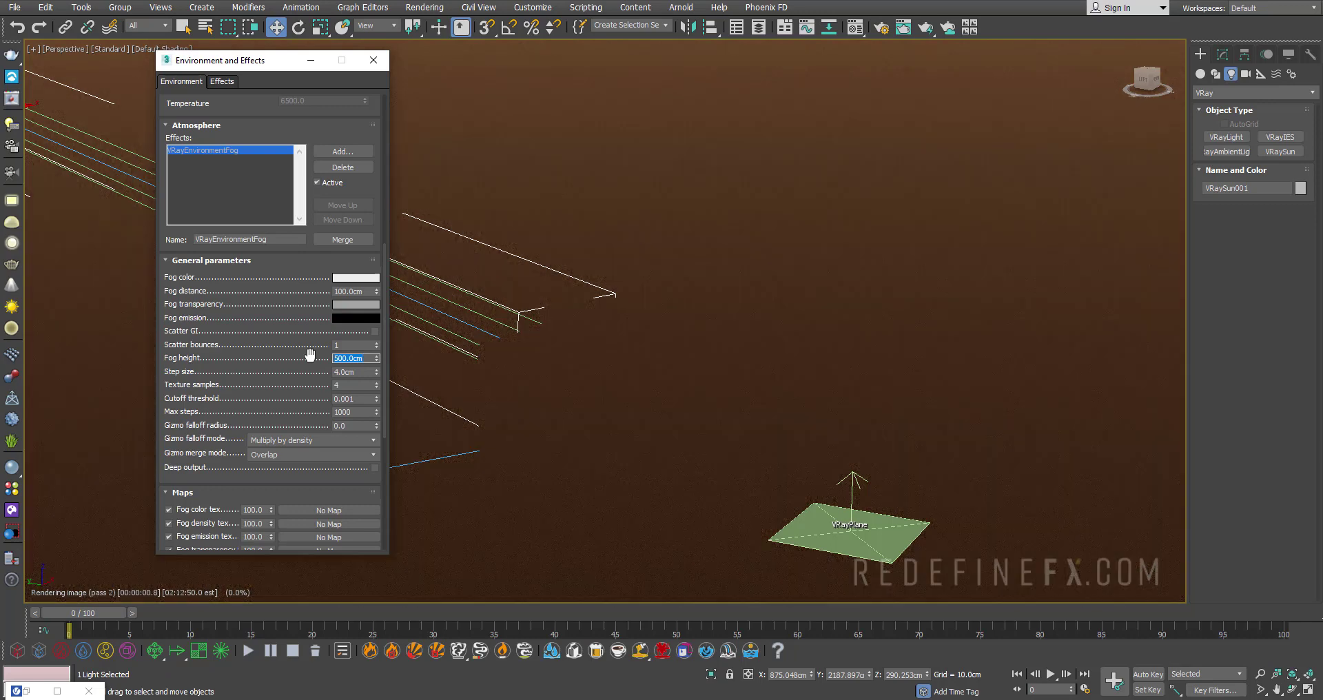
middle_click_drag(536, 359, 483, 275, "alt")
key("alt+w")
Maximize the interior PhysCamera viewport
left_click(961, 444)
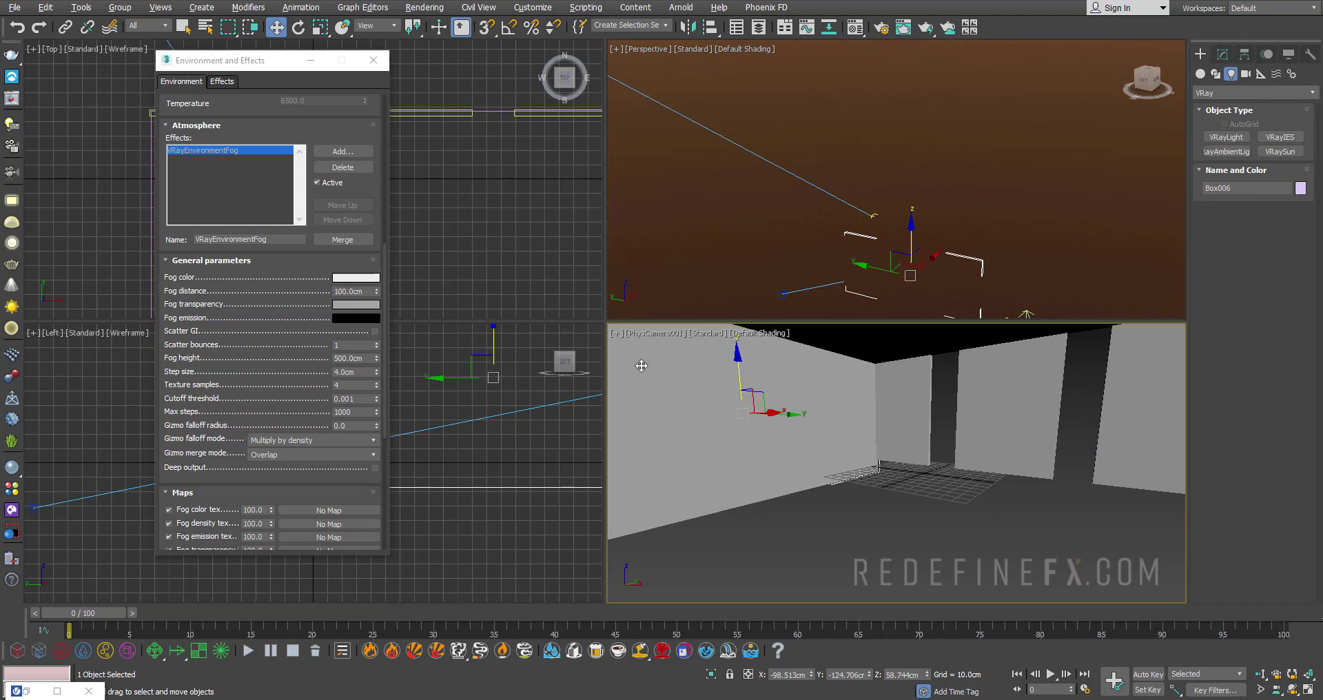
key("alt+w")
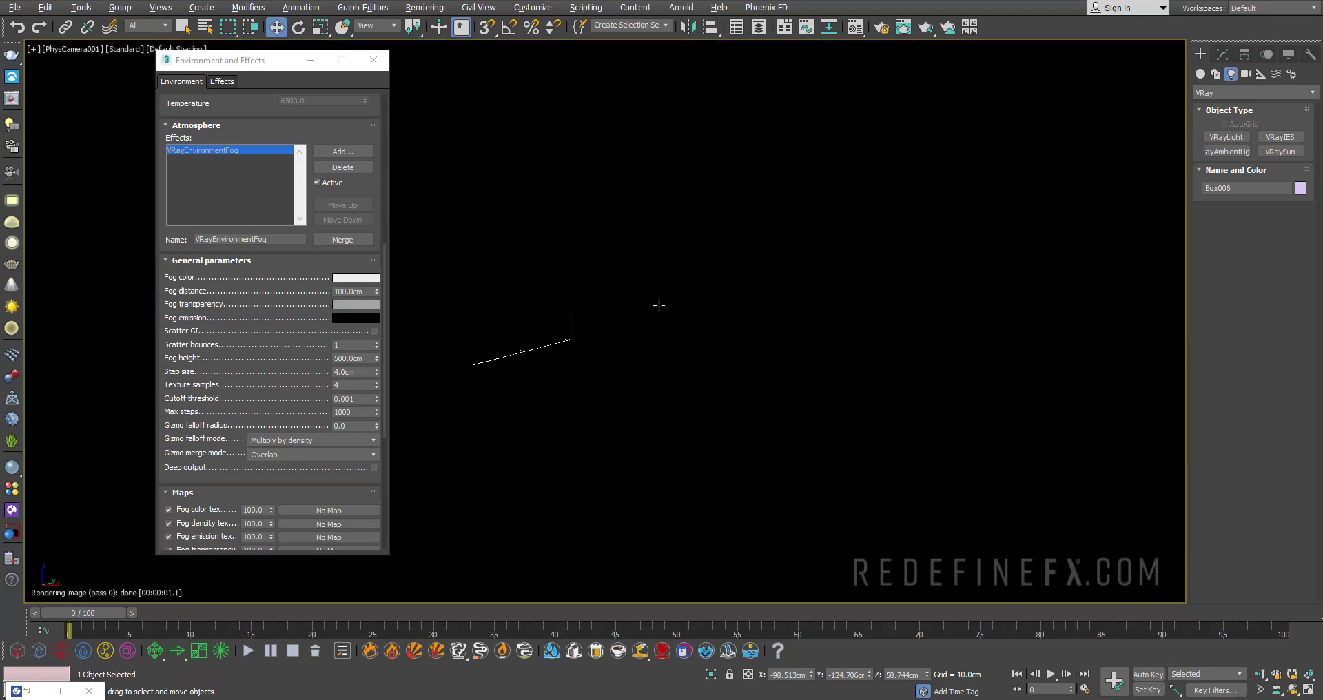
left_click_drag(259, 68, 224, 68)
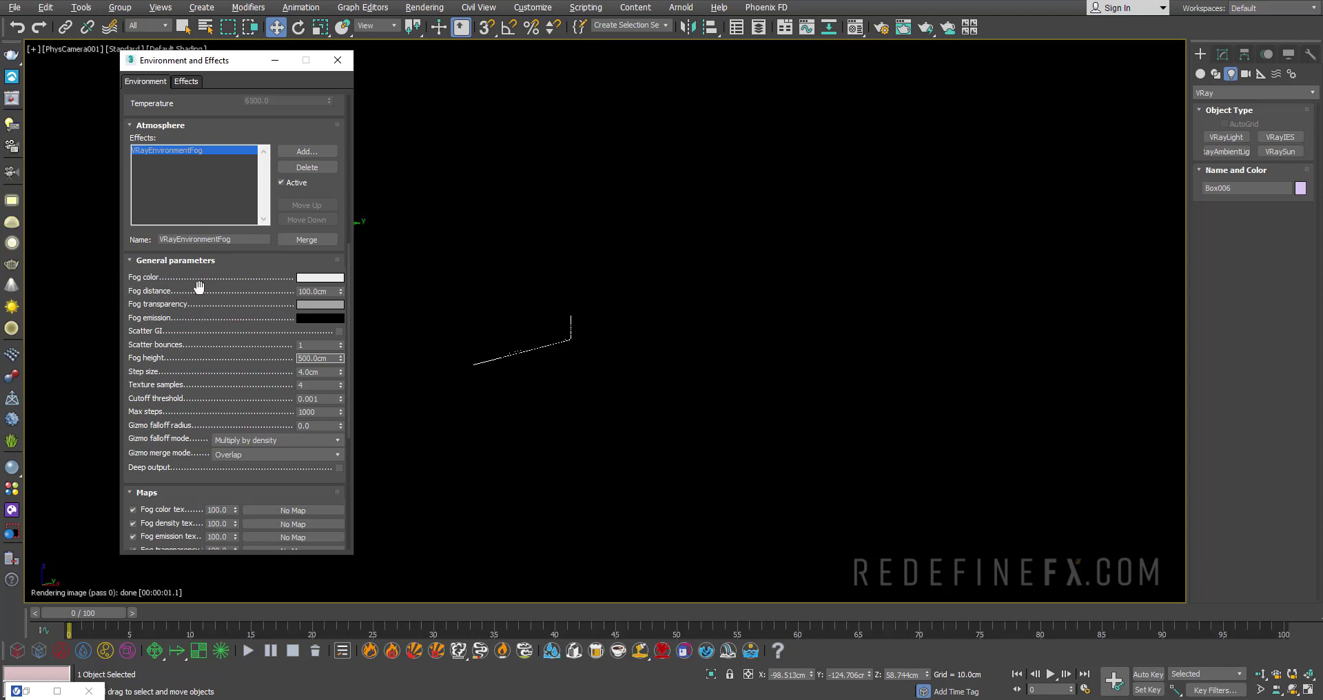
Set fog distance to 547cm, then raise it to about 7631cm
double_click(340, 291)
type("547")
key("Return")
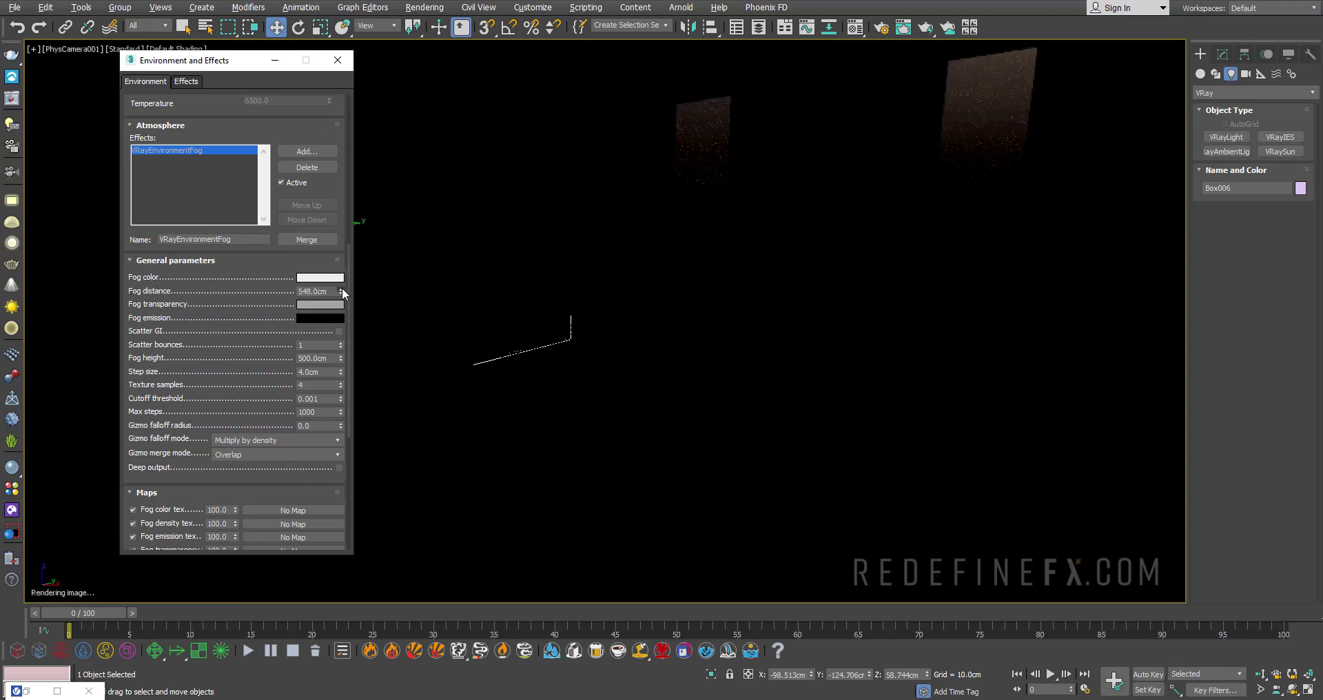
left_click_drag(341, 291, 335, 107)
left_click_drag(340, 291, 341, 157)
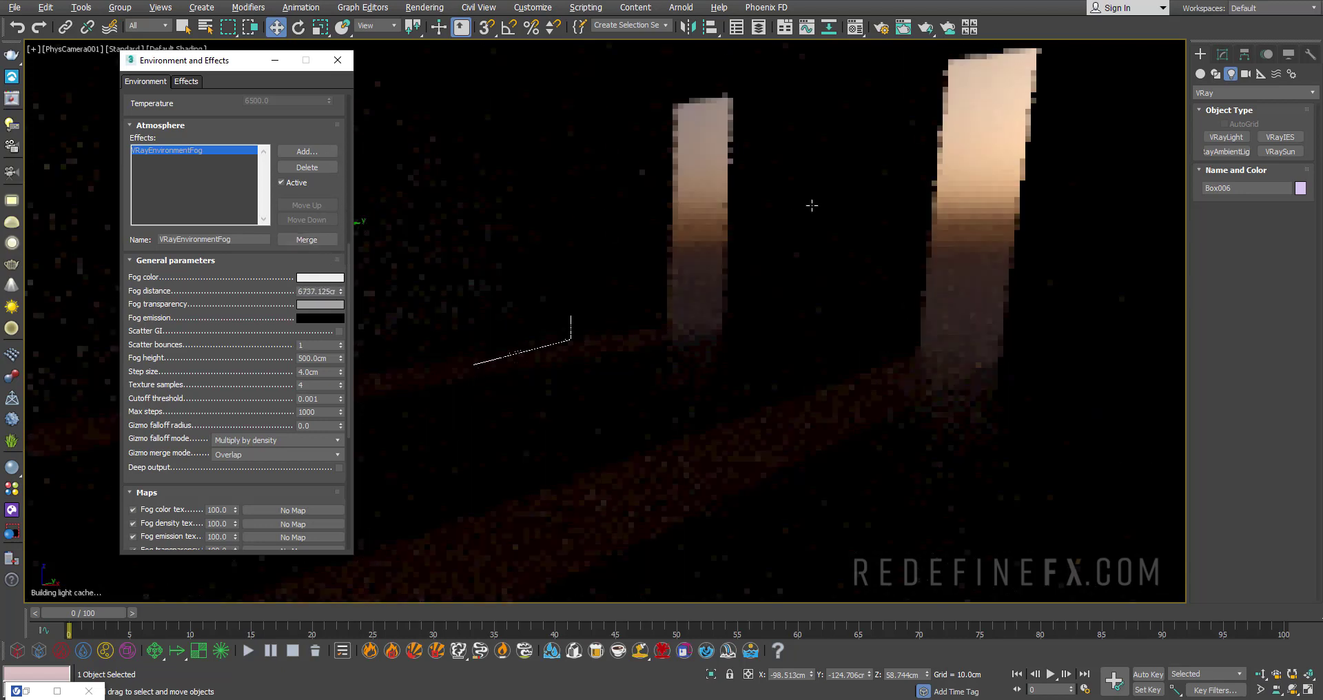
left_click_drag(341, 291, 340, 198)
left_click(795, 195)
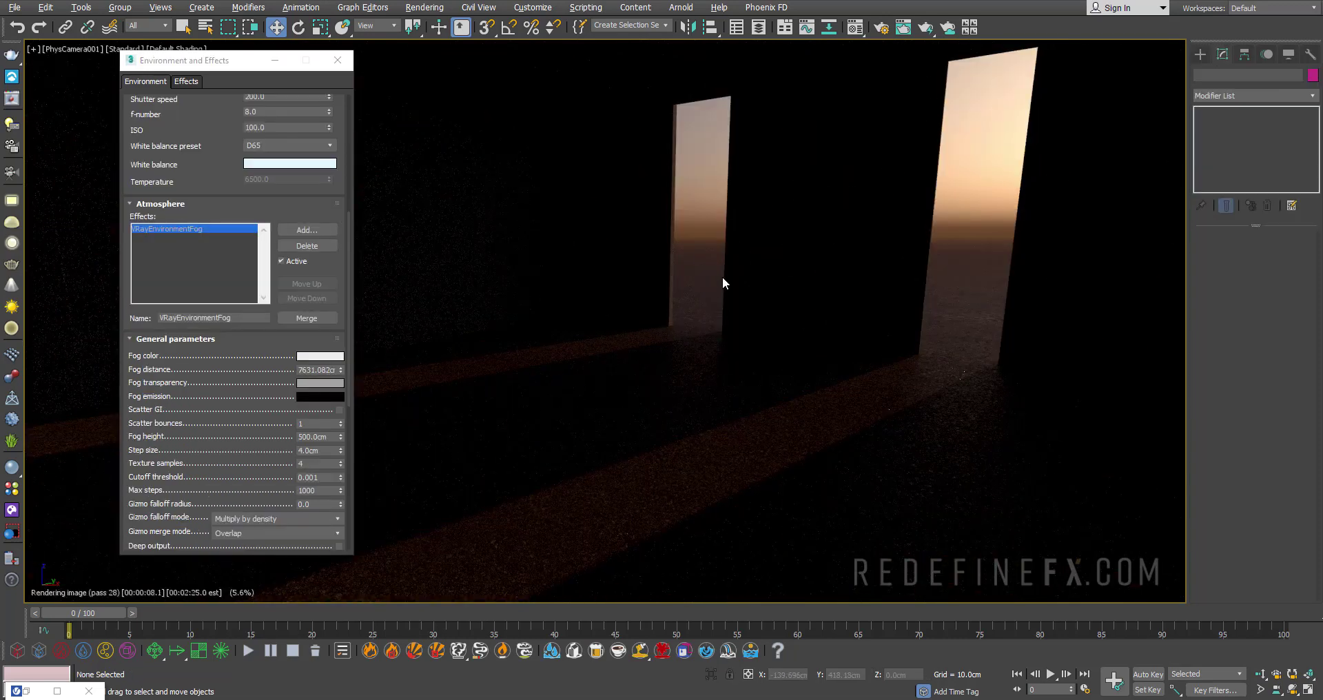
Select the VRaySun and lower the fog distance to about 2060cm
key("alt+w")
middle_click_drag(781, 230, 799, 187)
left_click(642, 104)
left_click_drag(340, 371, 344, 418)
key("alt+w")
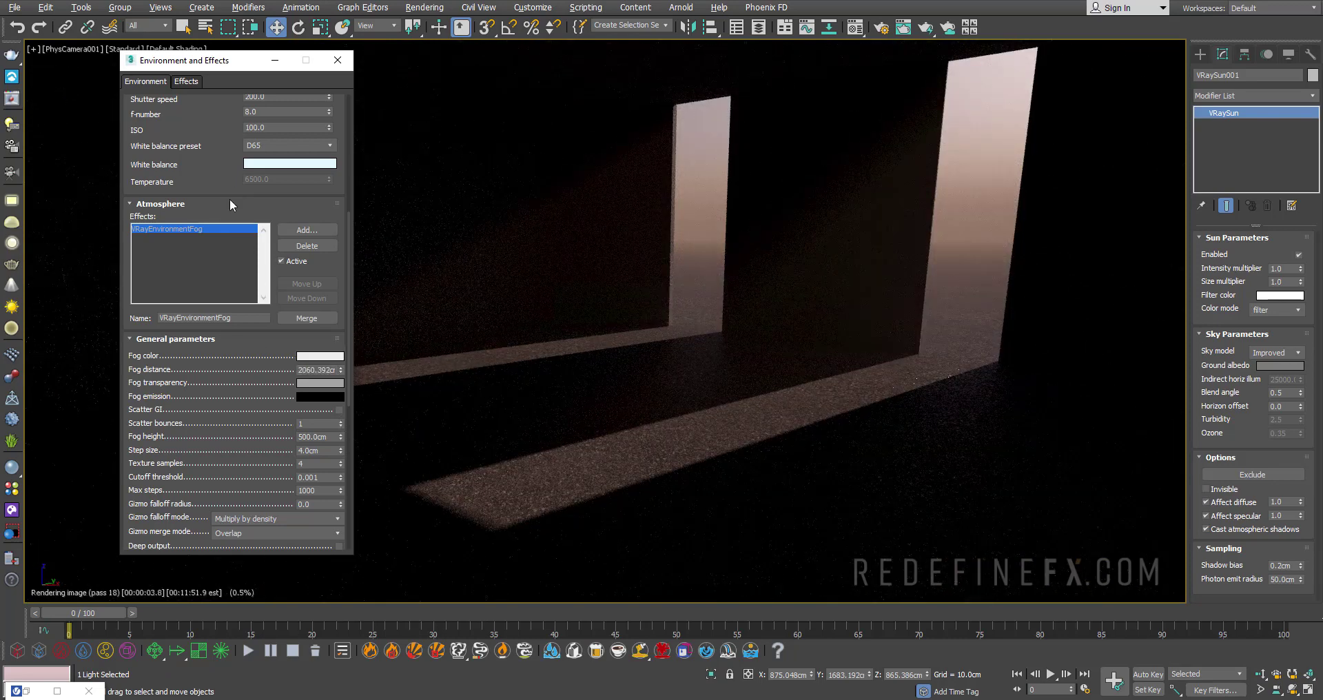
Darken the fog transparency colour to a dark gray of about 32
left_click(306, 384)
mouse_move(410, 112)
left_mouse_down()
mouse_move(410, 90)
mouse_move(410, 180)
mouse_move(409, 87)
left_mouse_up()
left_click(510, 196)
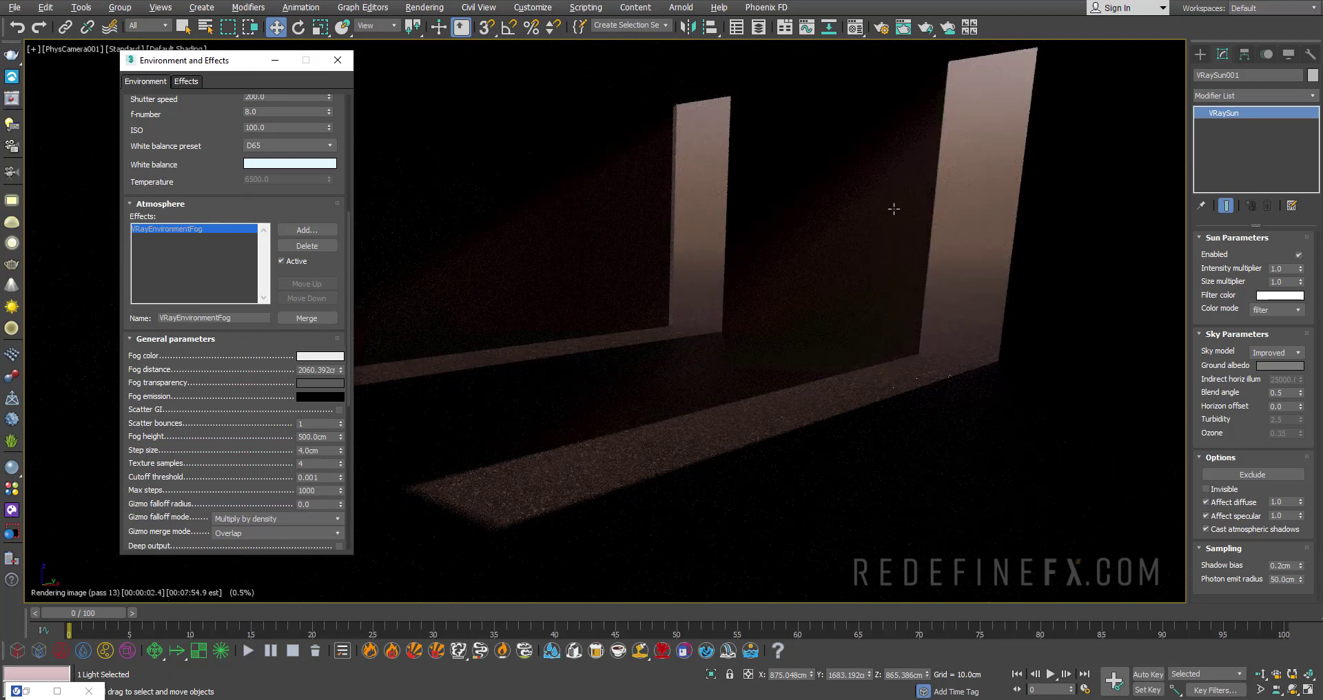
Change the V-Ray exposure f-number from 8.0 to 3.0
scroll(213, 186, "up", 4)
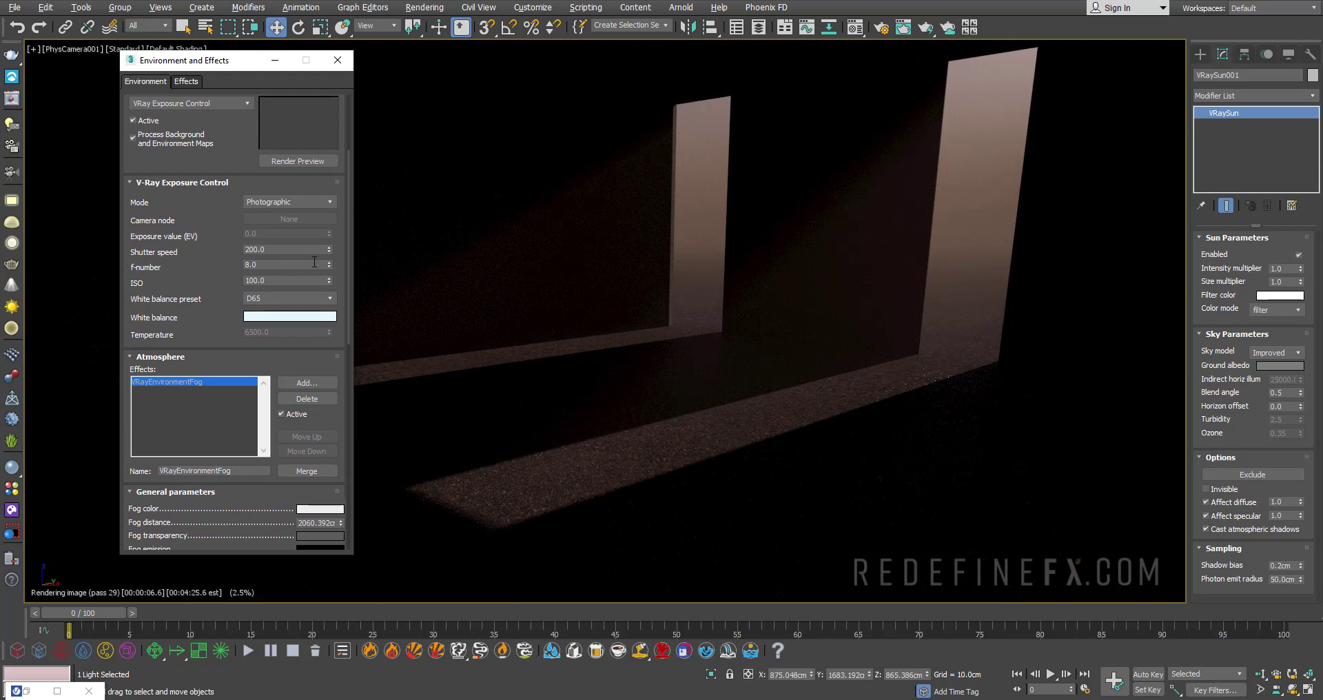
left_click_drag(329, 262, 335, 305)
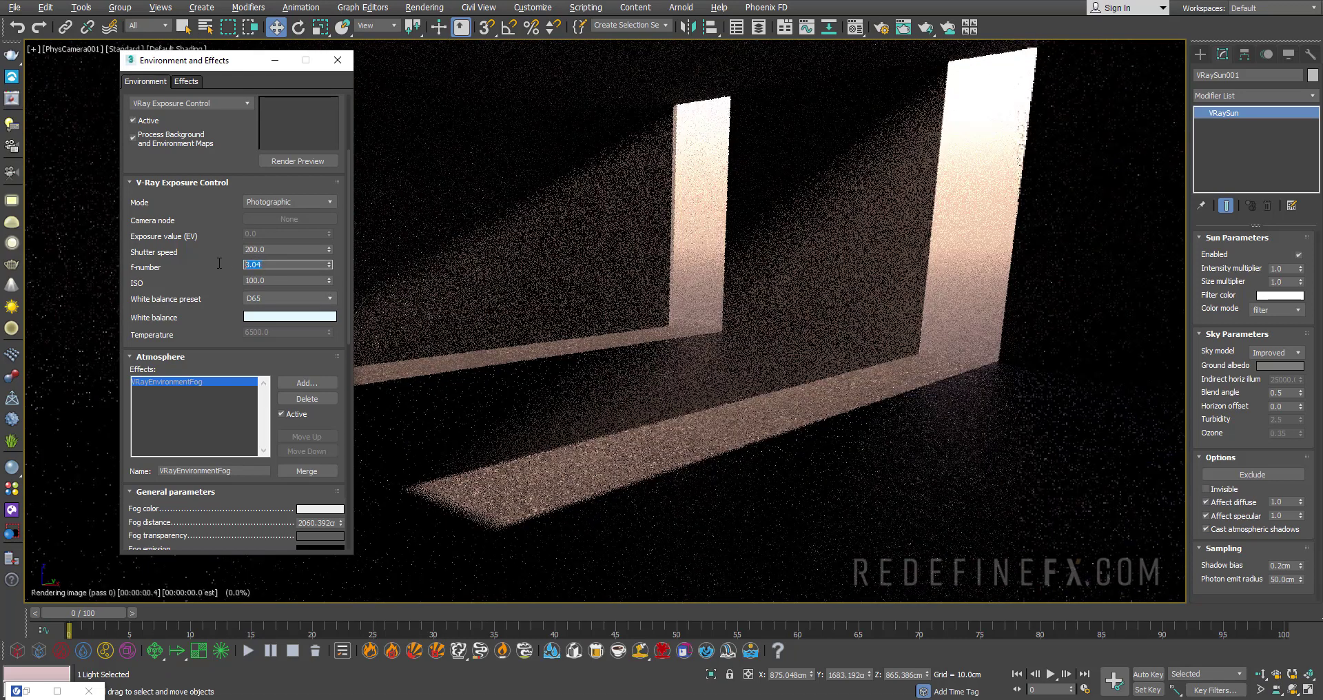
type("3")
key("Return")
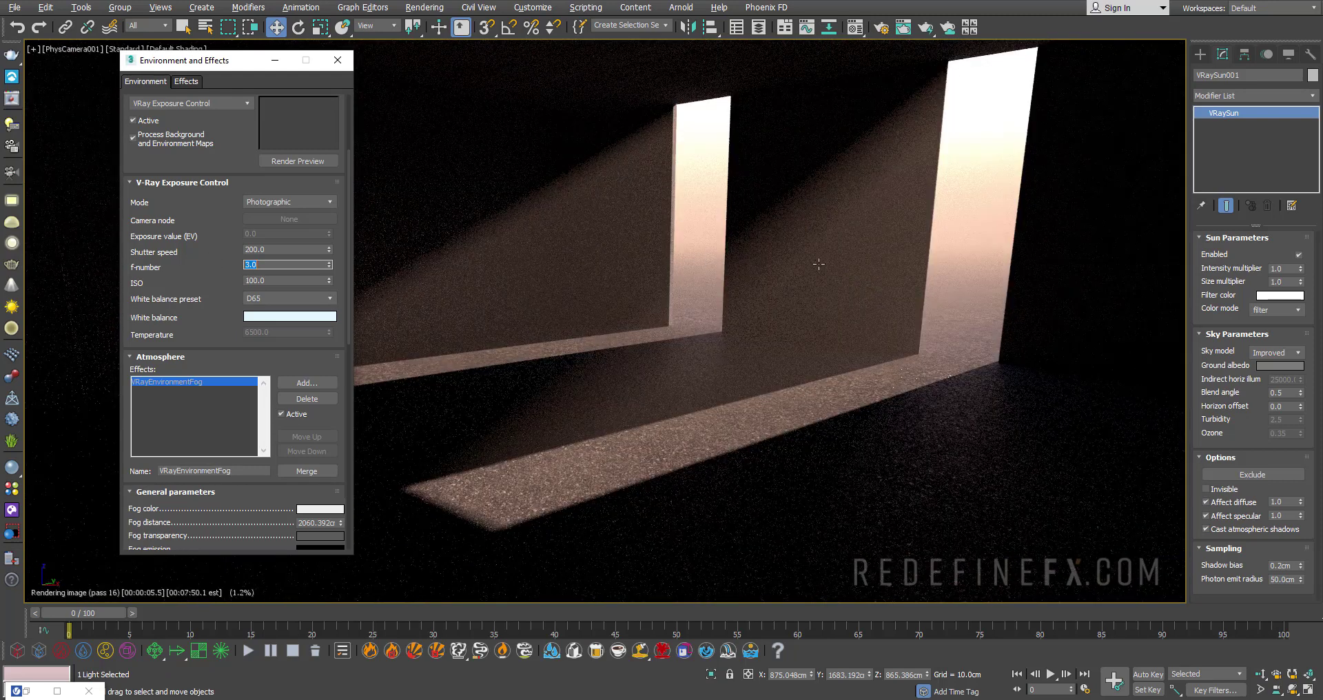
In the Perspective viewport, move the VRaySun up along Z
key("alt+w")
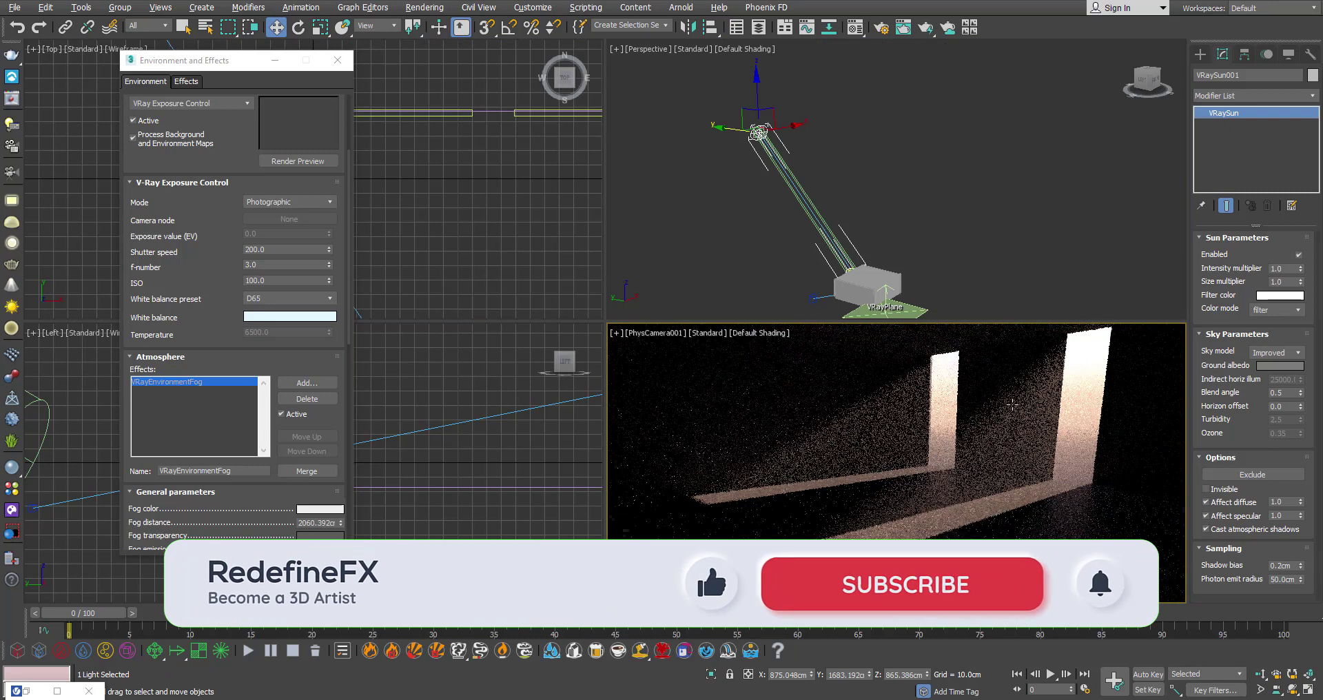
left_click(762, 104)
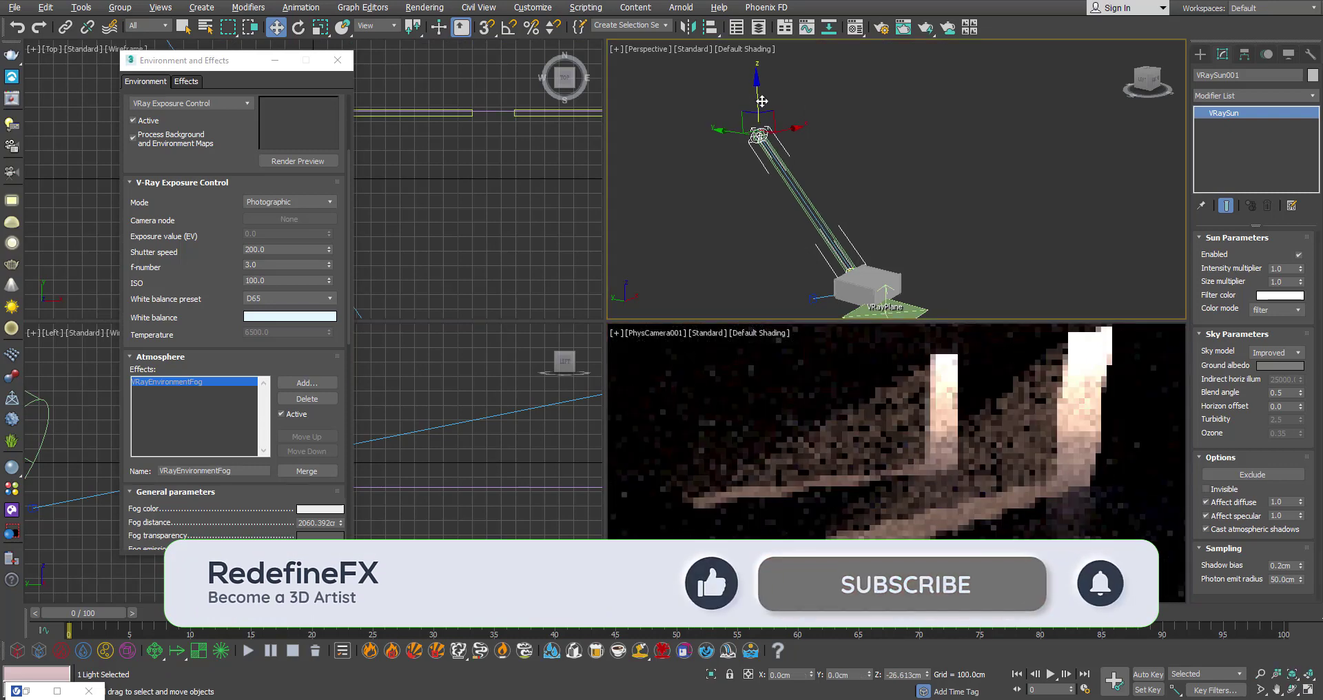
mouse_move(762, 104)
left_mouse_down()
mouse_move(774, 152)
mouse_move(779, 53)
mouse_move(780, 98)
left_mouse_up()
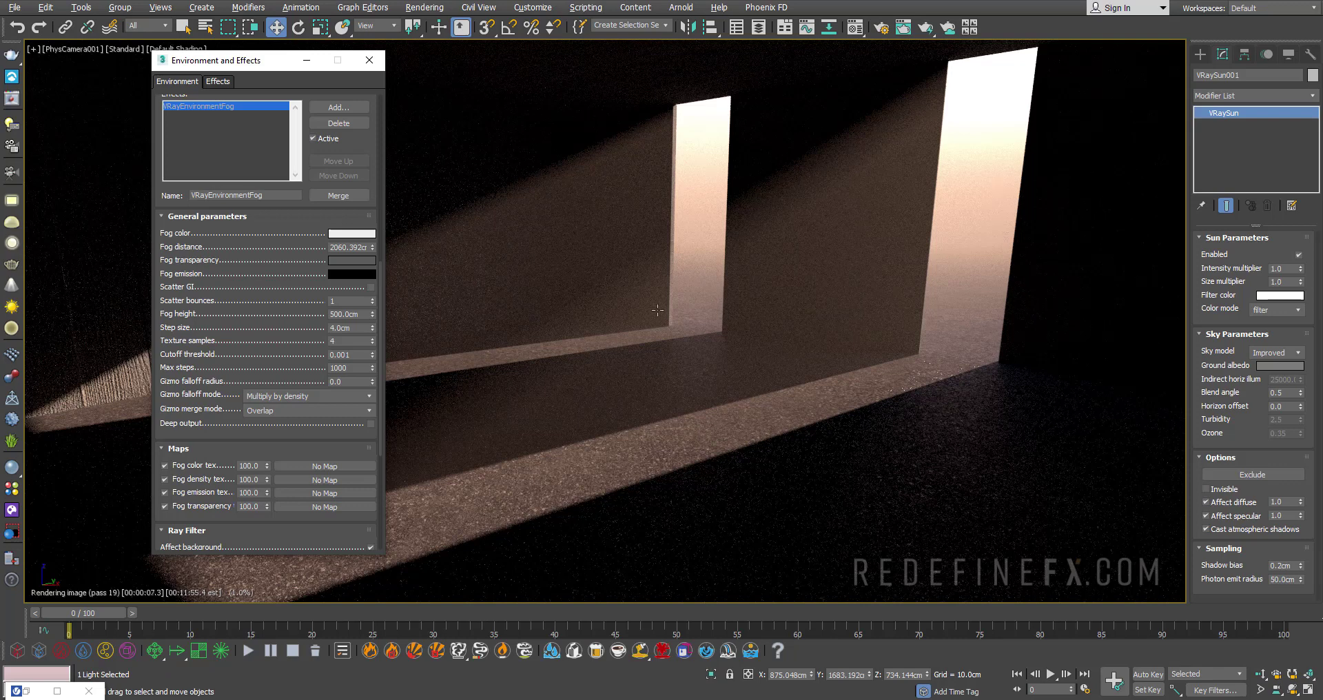
left_click(342, 274)
left_click_drag(410, 73, 409, 125)
left_click(518, 197)
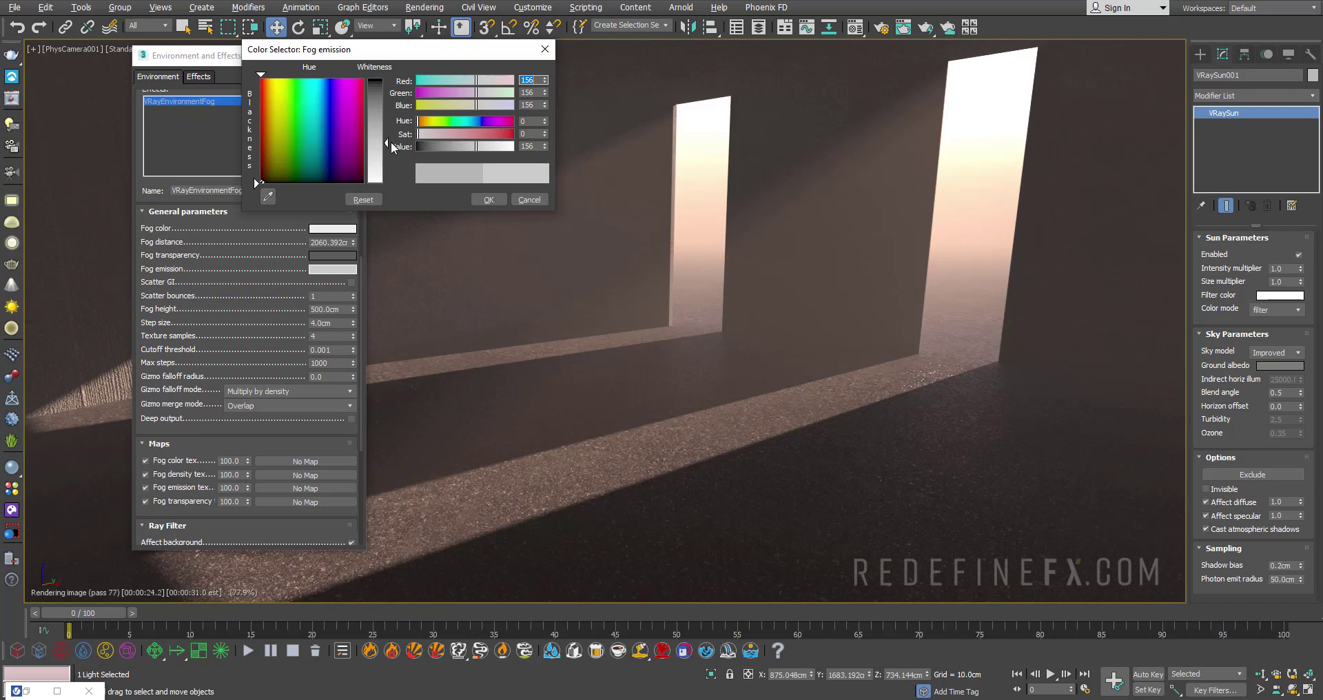
left_click(508, 146)
left_click_drag(508, 146, 418, 146)
key("Return")
left_click_drag(239, 66, 268, 65)
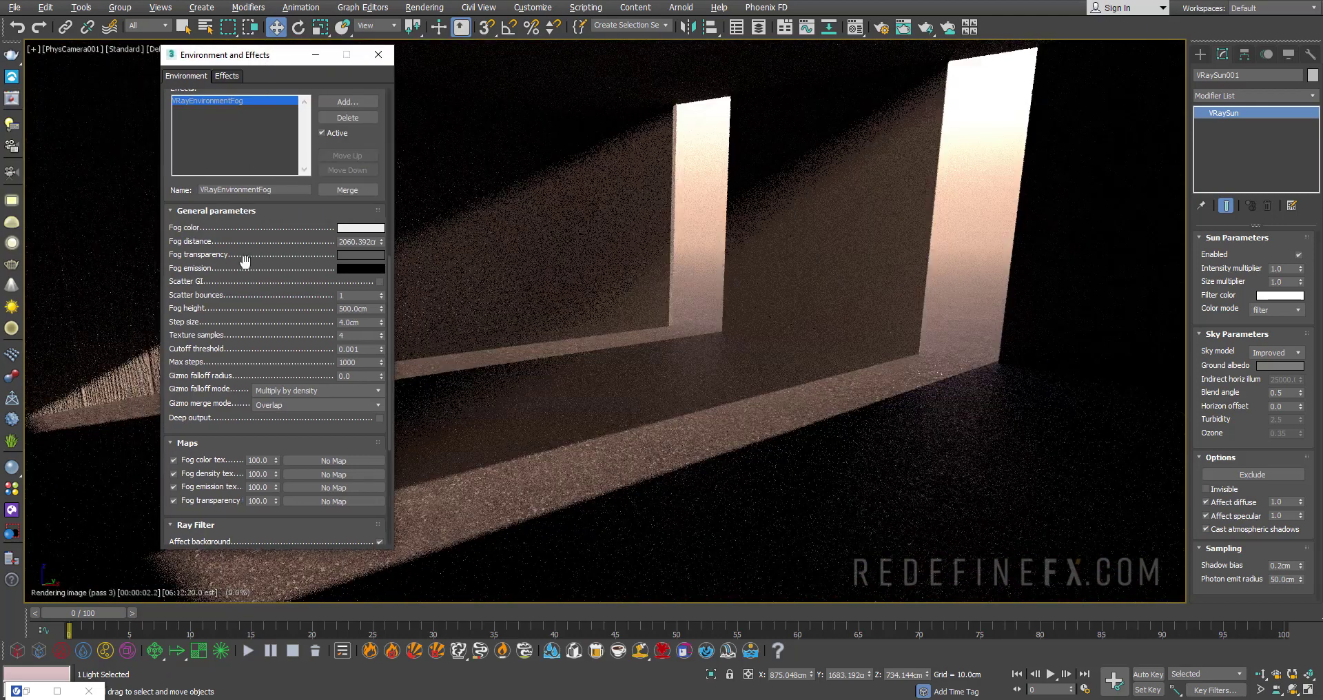
left_click(380, 281)
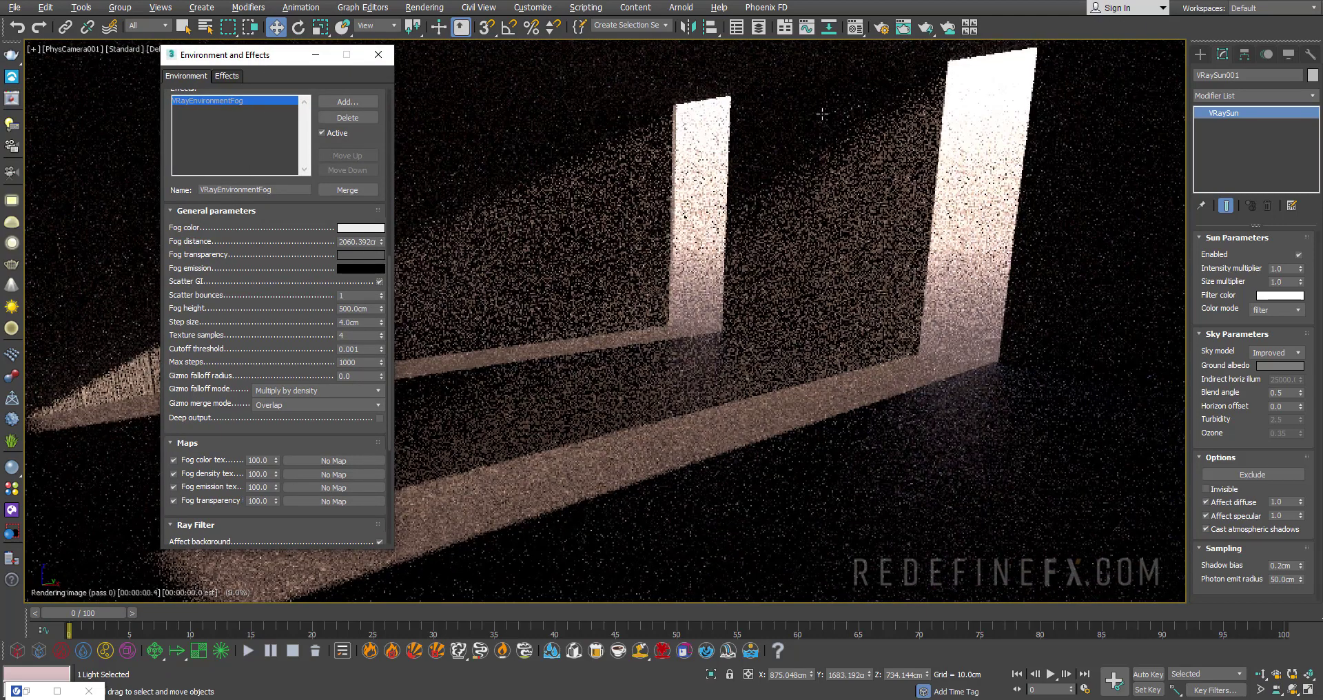
Turn scattered GI off, set fog height to 30, and keep Affect background enabled
left_click(380, 282)
scroll(265, 276, "down", 1)
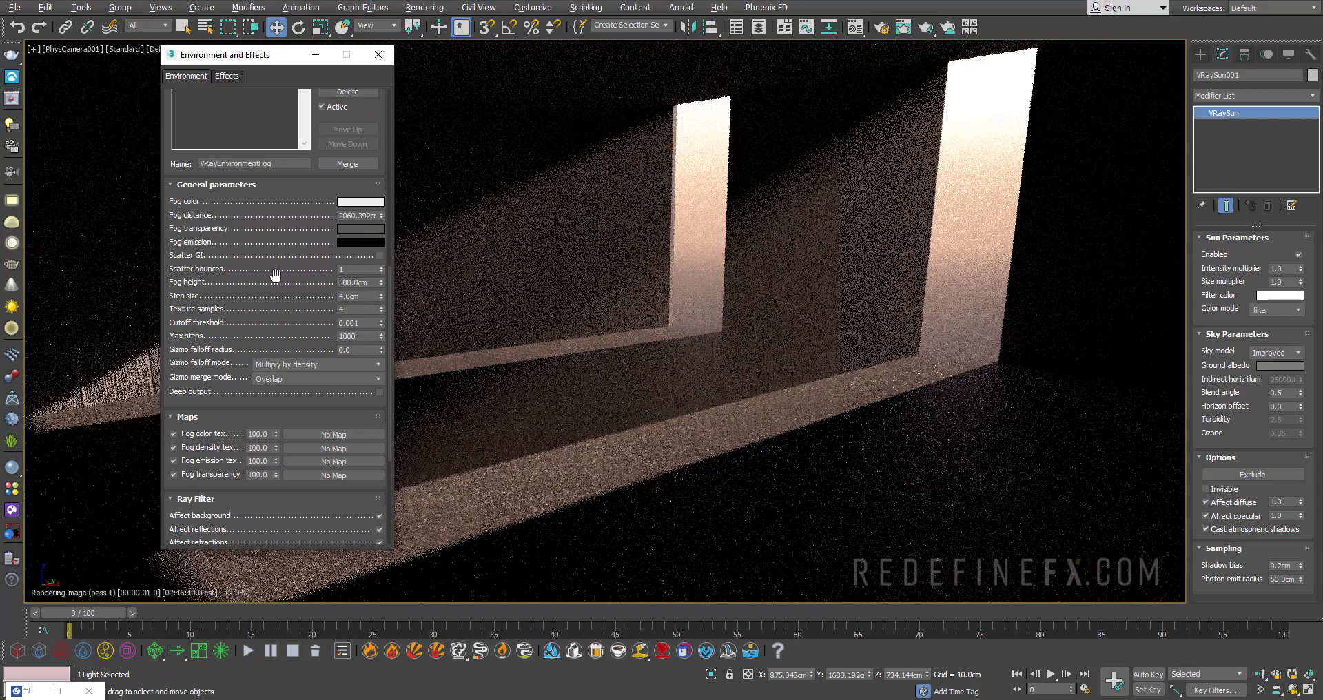
double_click(364, 283)
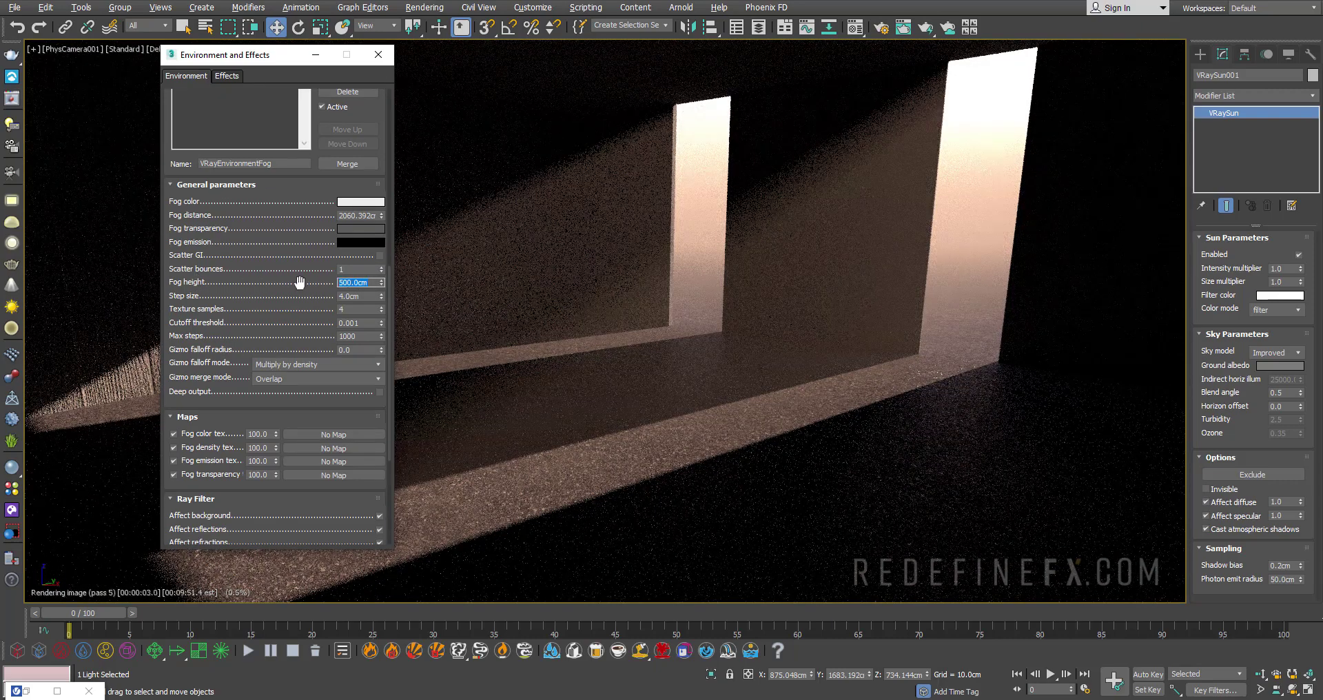
type("30")
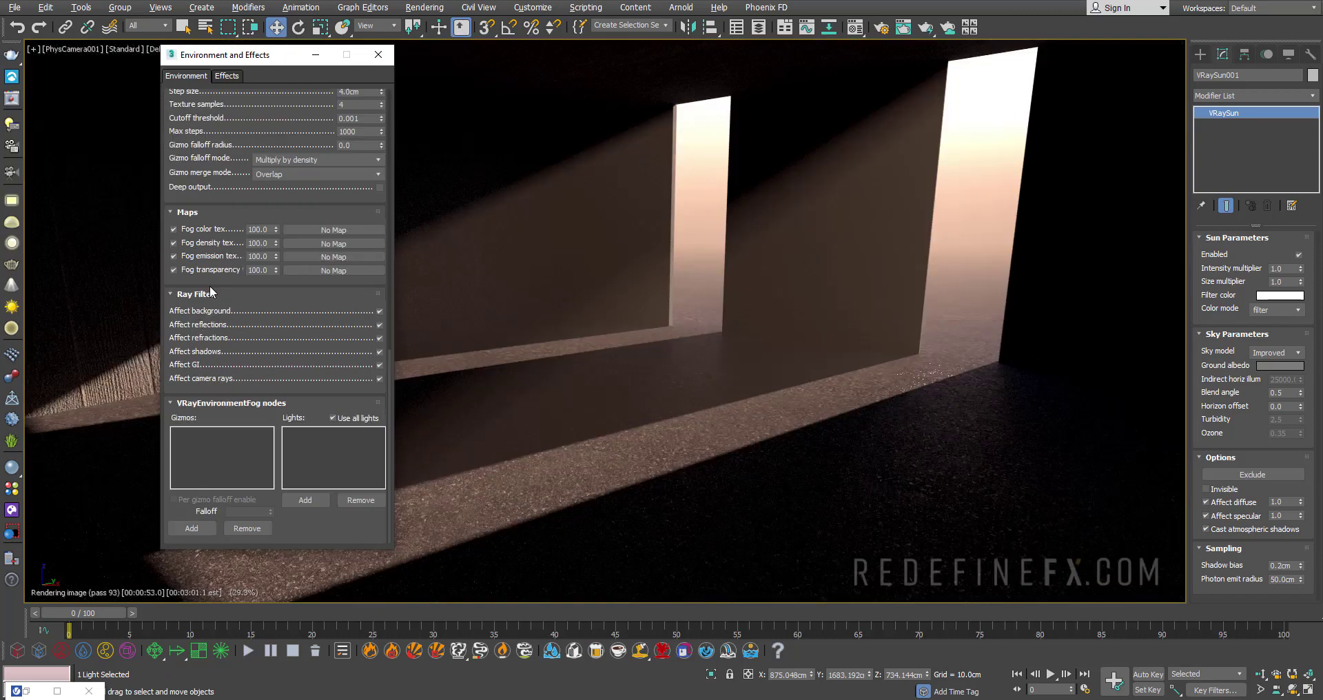
left_click(379, 312)
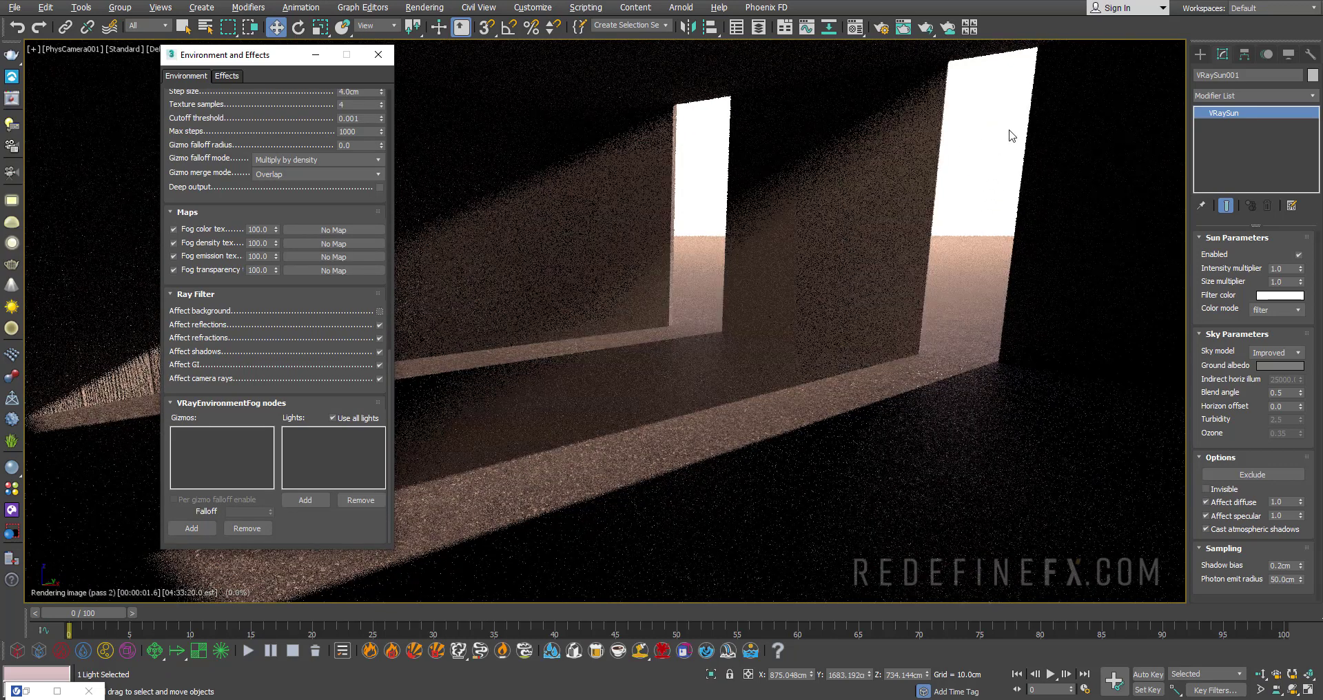
left_click(380, 312)
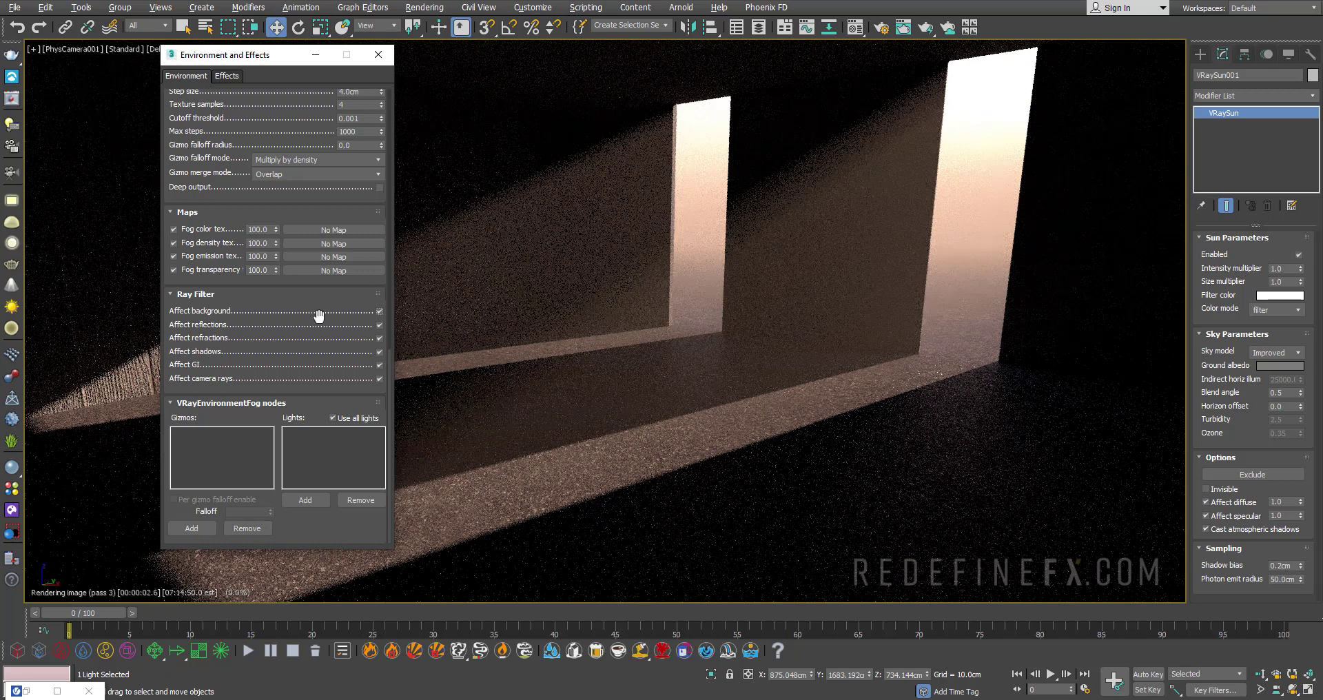
left_click_drag(274, 58, 289, 49)
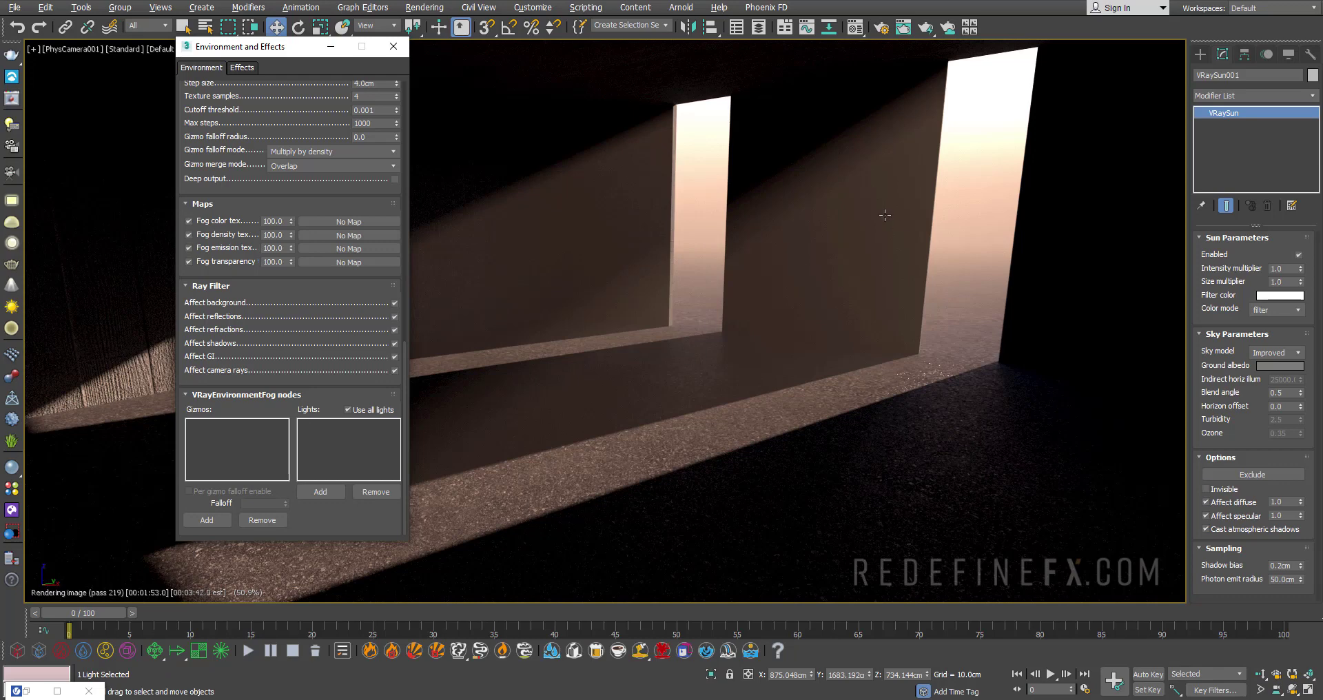
Create a V-Ray plane light and raise it up toward the room's ceiling
left_click(1200, 54)
left_click(1254, 93)
left_click(1228, 131)
left_click(1227, 138)
left_click_drag(647, 429, 656, 522)
key("w")
left_click_drag(646, 372, 653, 52)
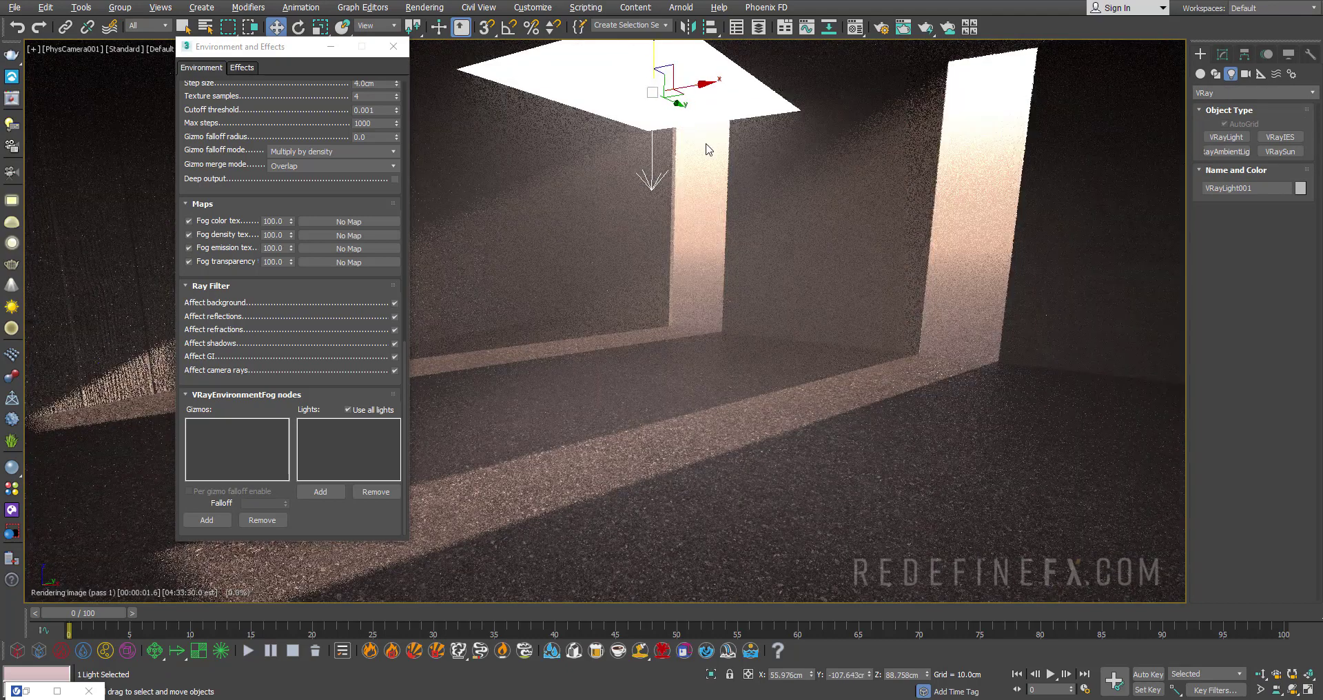
Add VRaySun001 to the environment fog's lights and turn off Use all lights
left_click(321, 492)
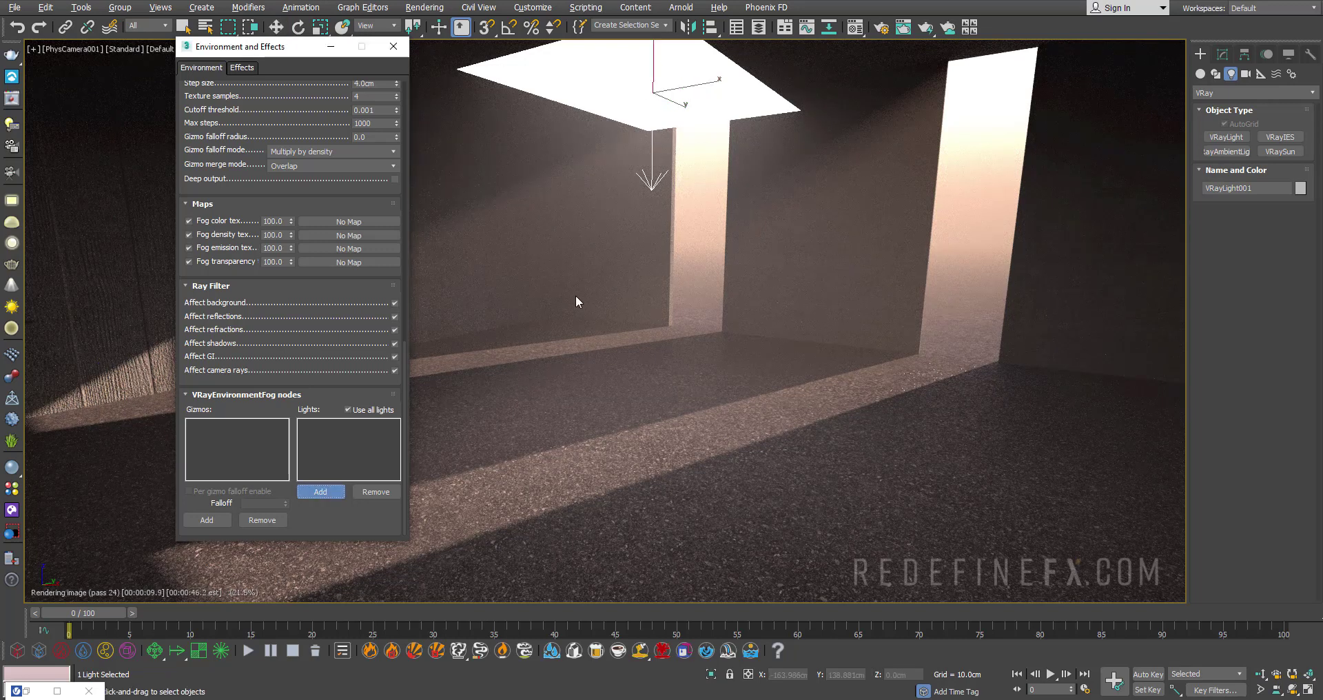
key("h")
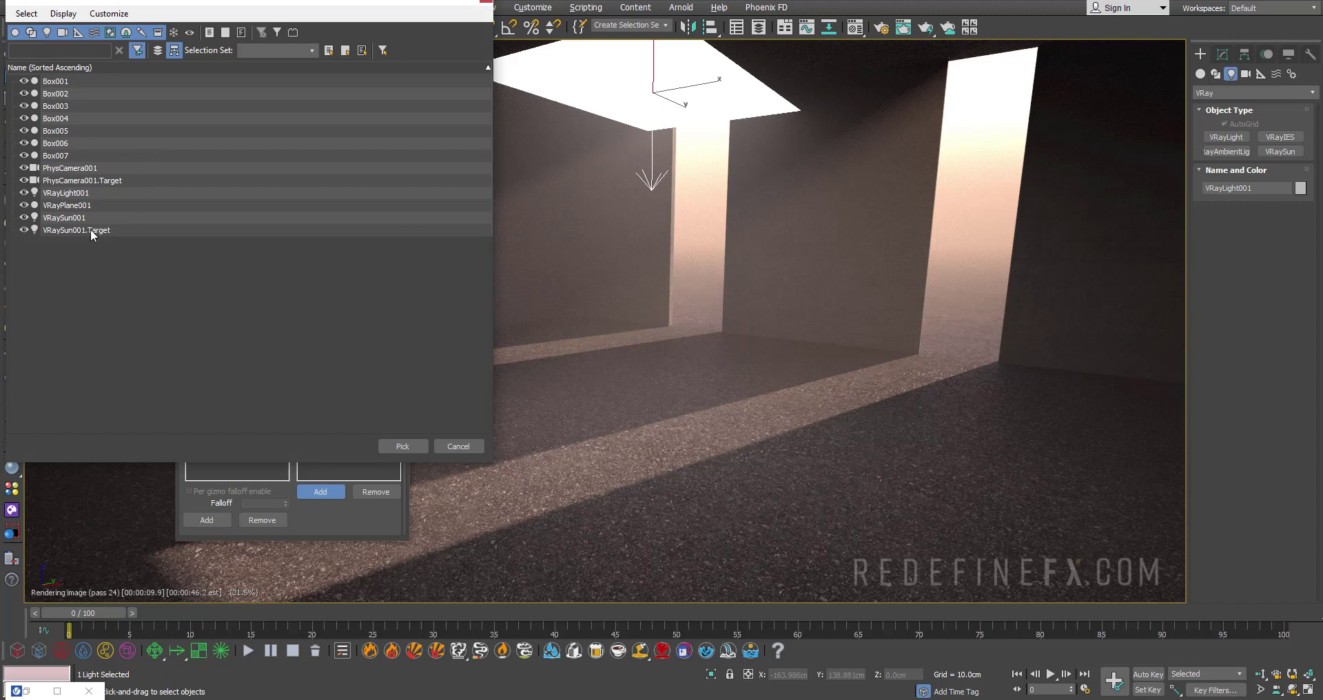
double_click(78, 220)
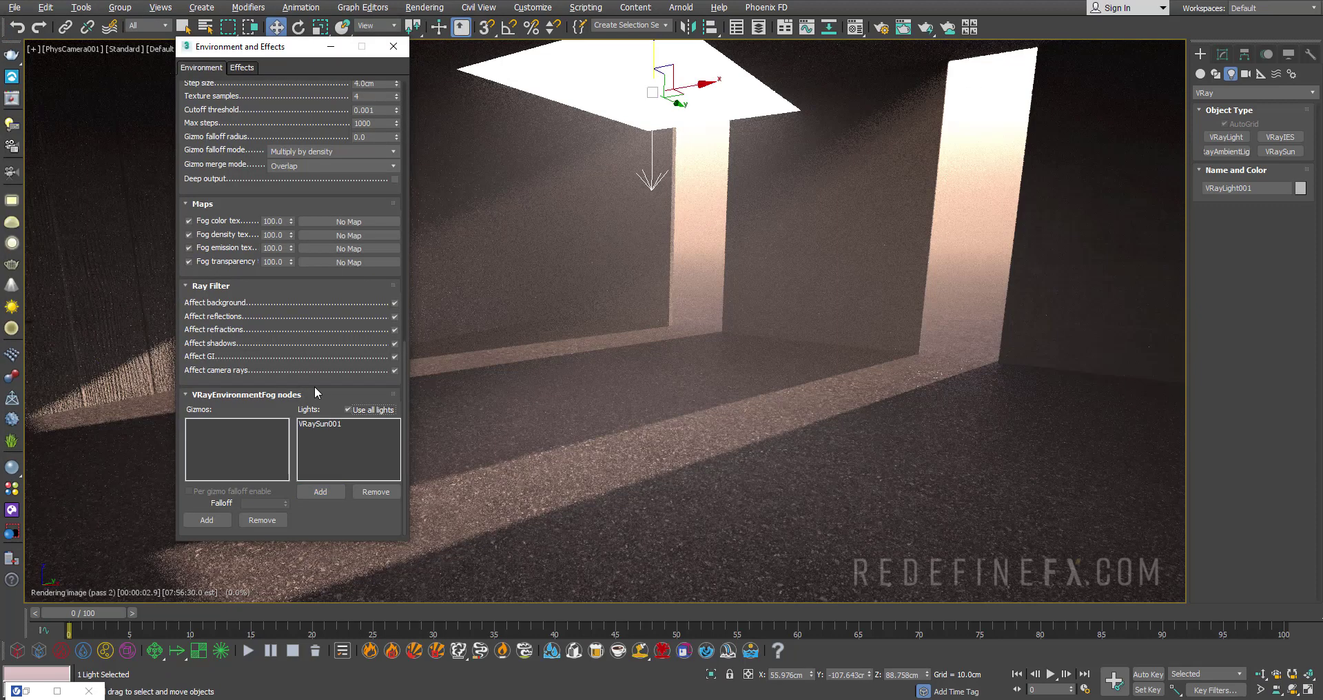
left_click(349, 410)
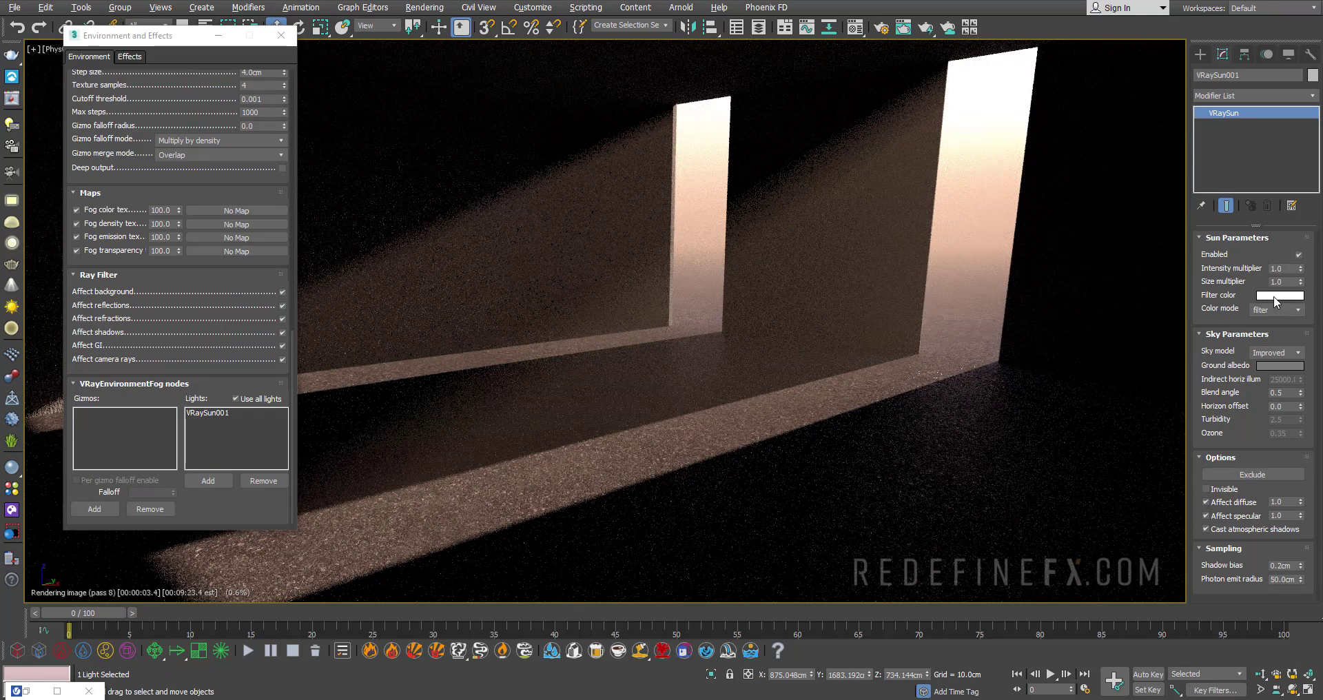
Set the sun's filter colour to pale light blue (R74 G155 B255), then restore the four-viewport layout
left_click(1275, 302)
left_click_drag(308, 77, 327, 77)
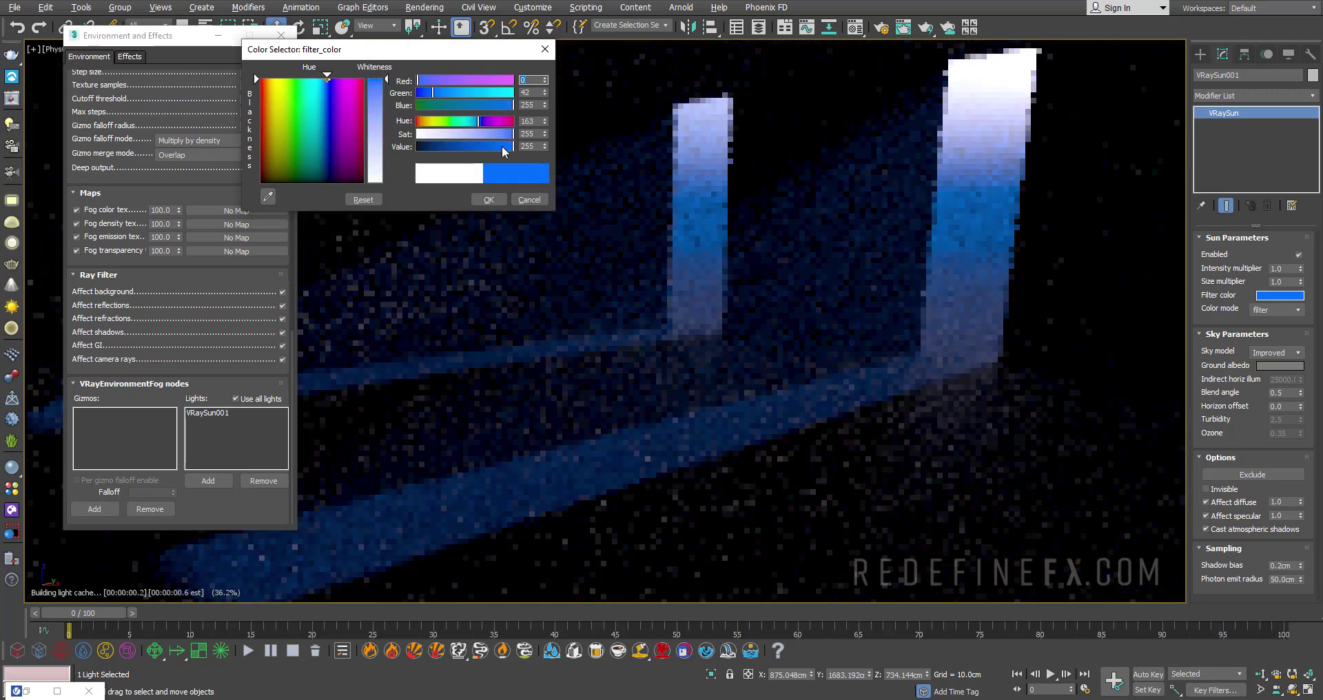
left_click_drag(497, 134, 486, 134)
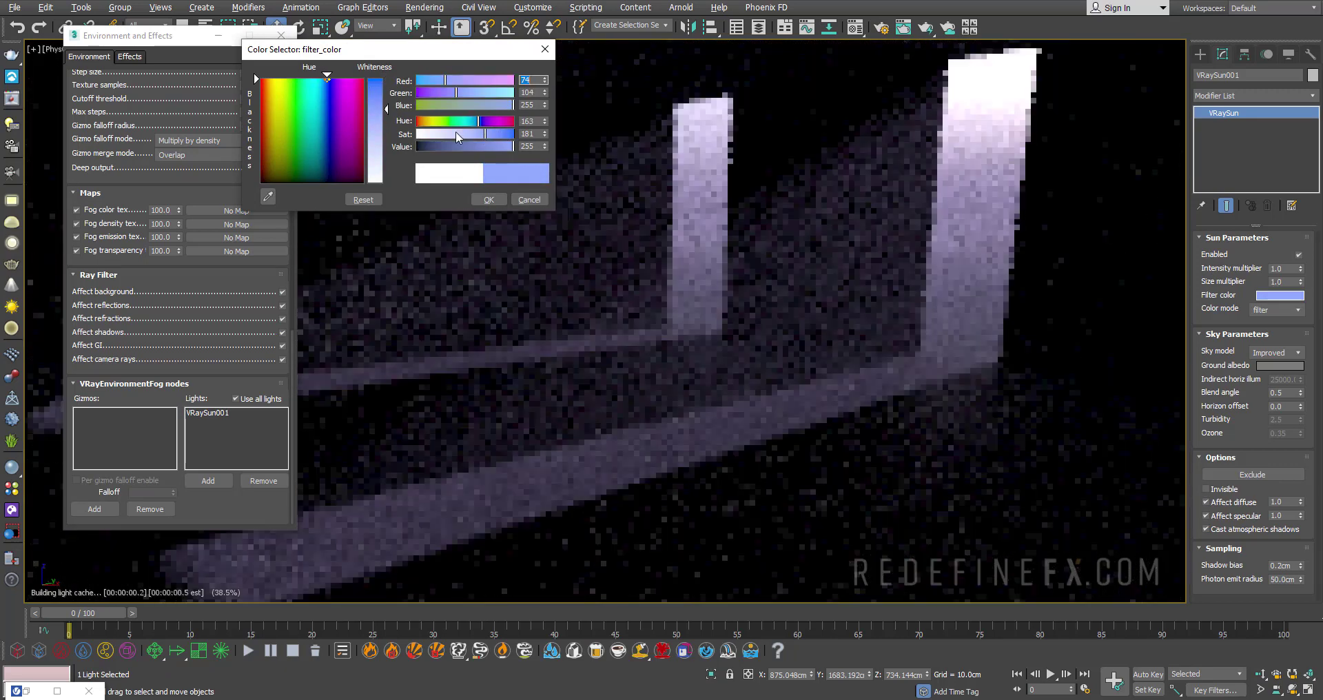
left_click_drag(327, 77, 320, 77)
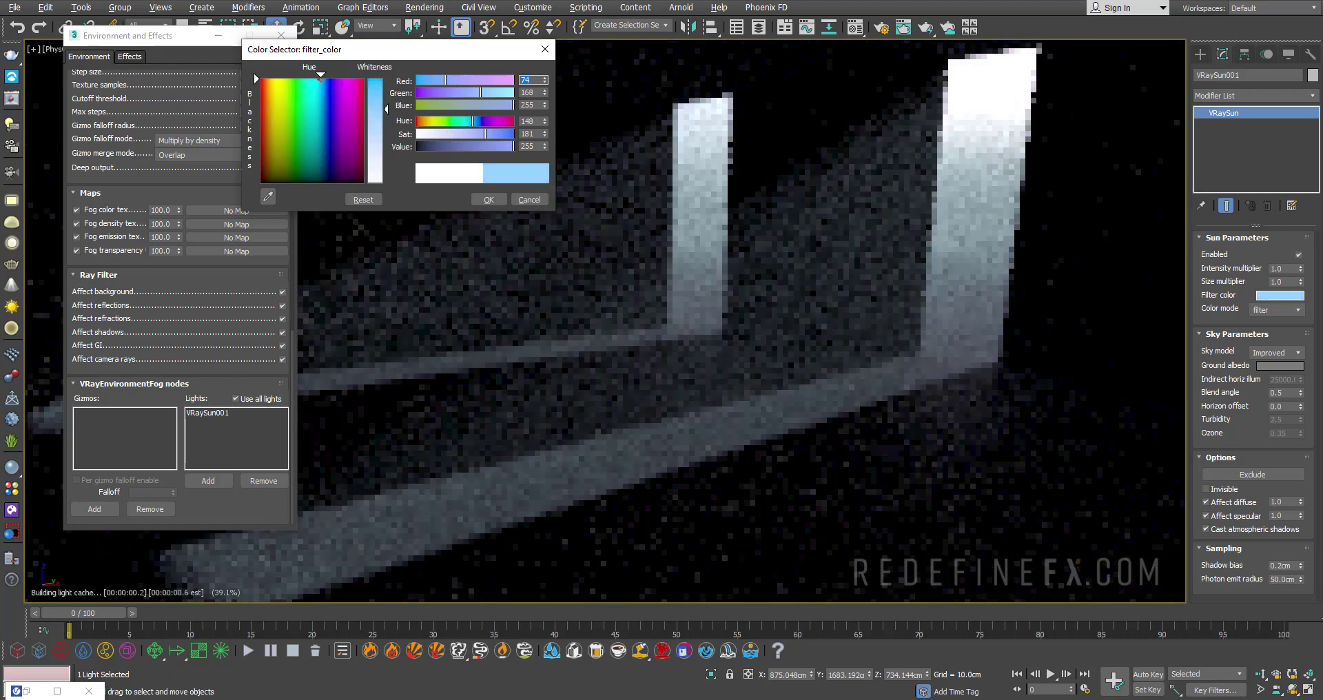
left_click(475, 124)
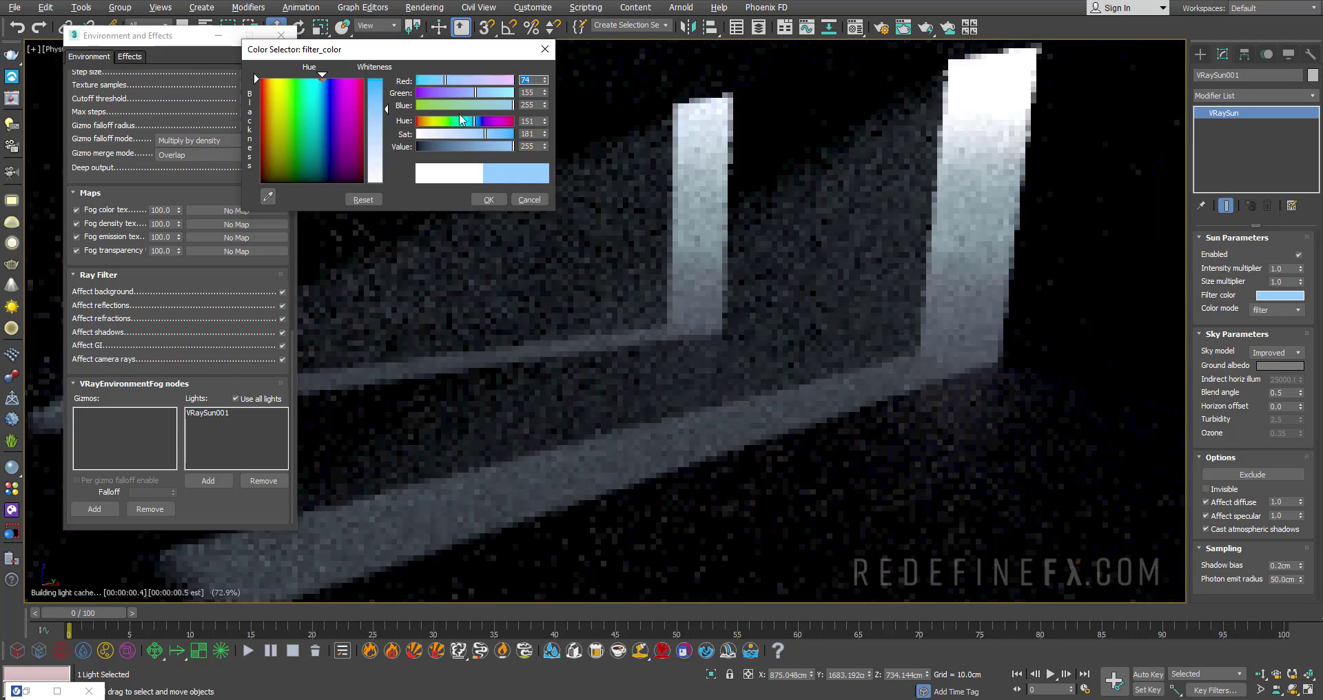
left_click(489, 200)
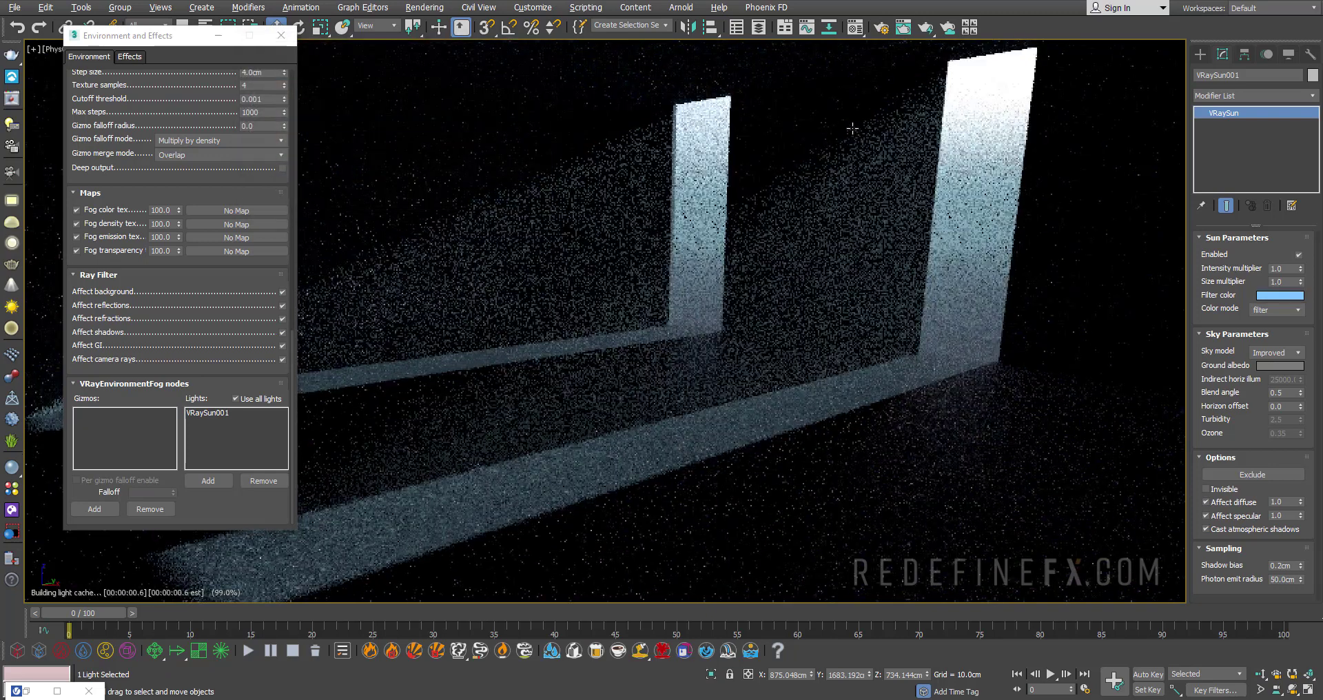
key("alt+w")
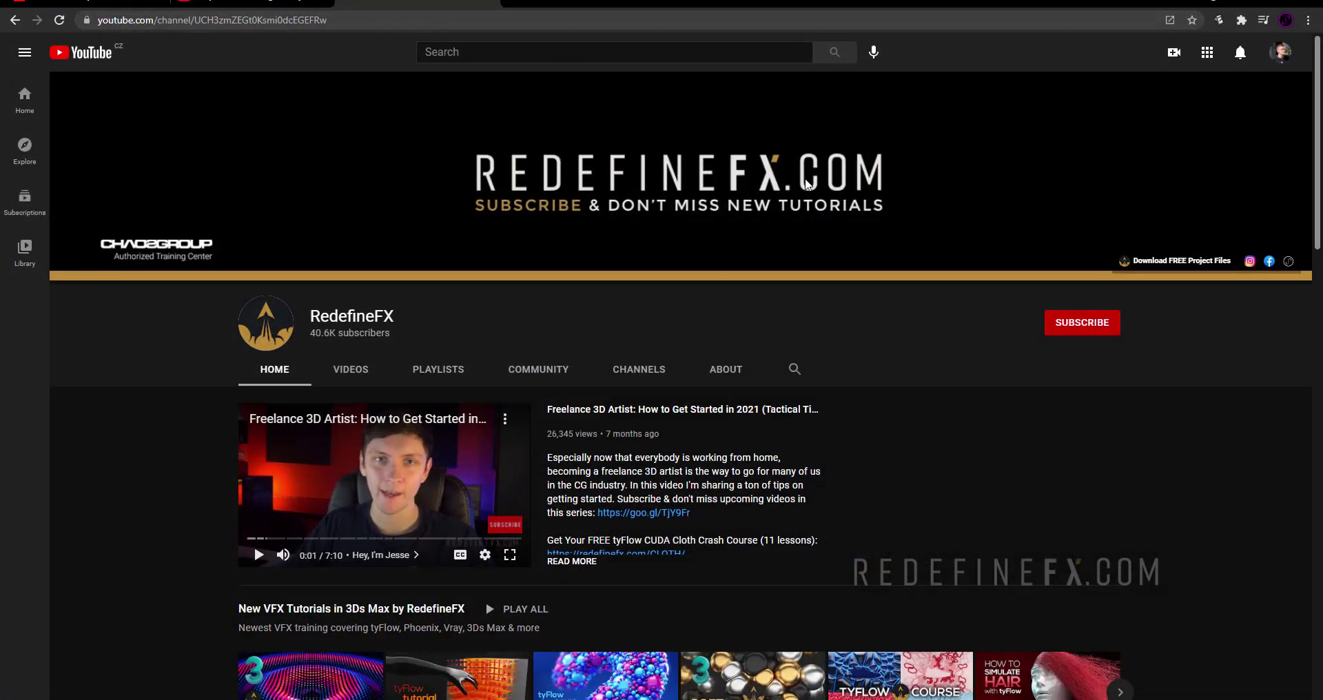
Scroll through the RedefineFX channel's videos, then hit SUBSCRIBE on the channel page
scroll(646, 209, "down", 3)
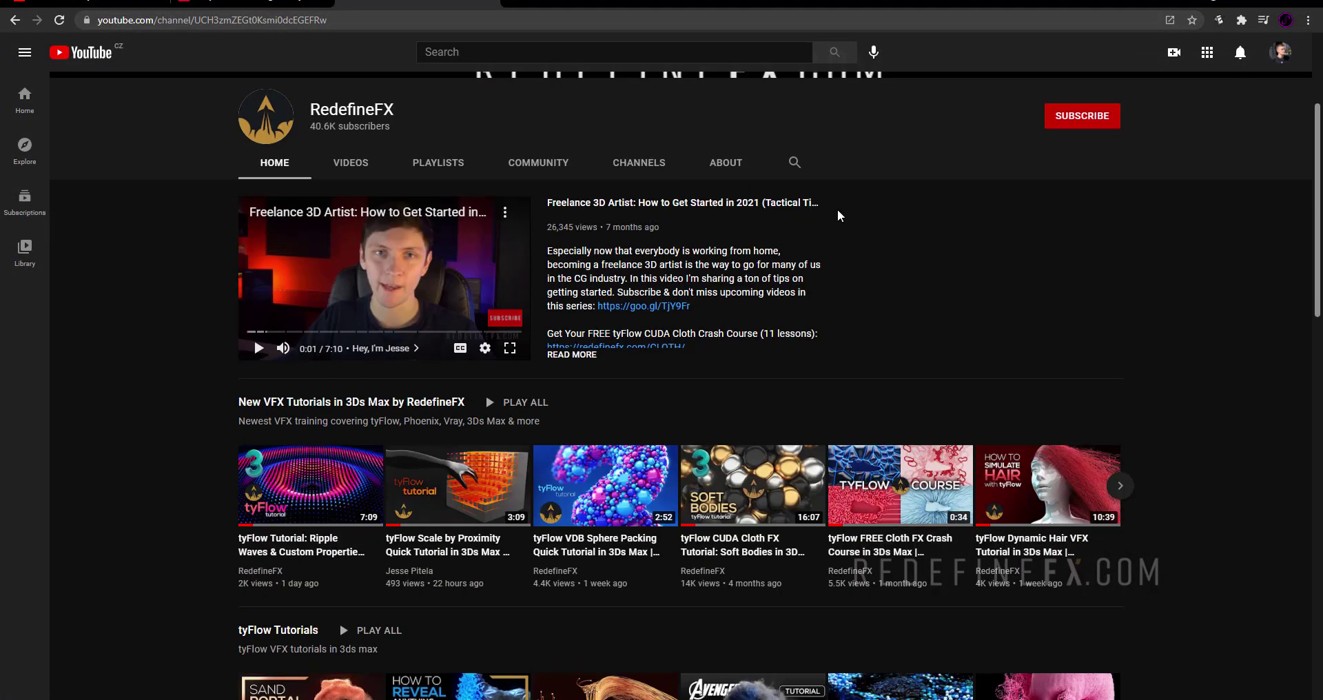
scroll(855, 221, "down", 2)
scroll(855, 221, "down", 10)
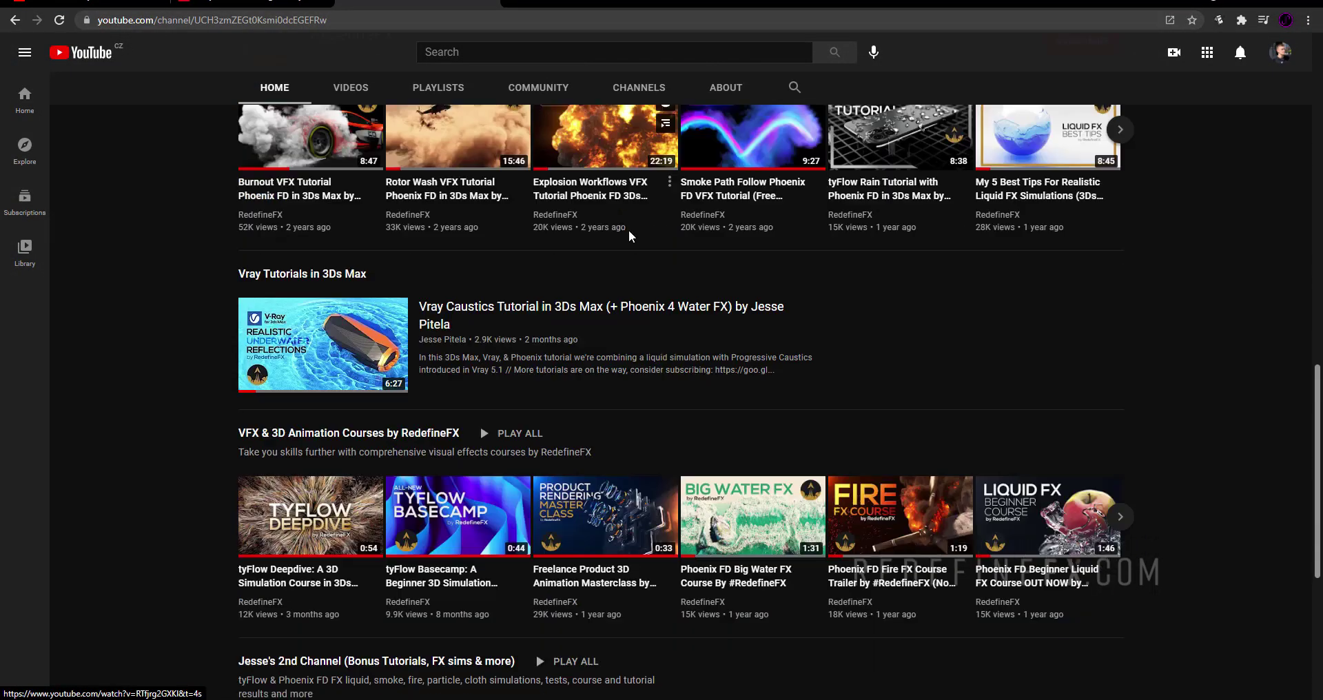
scroll(911, 369, "up", 15)
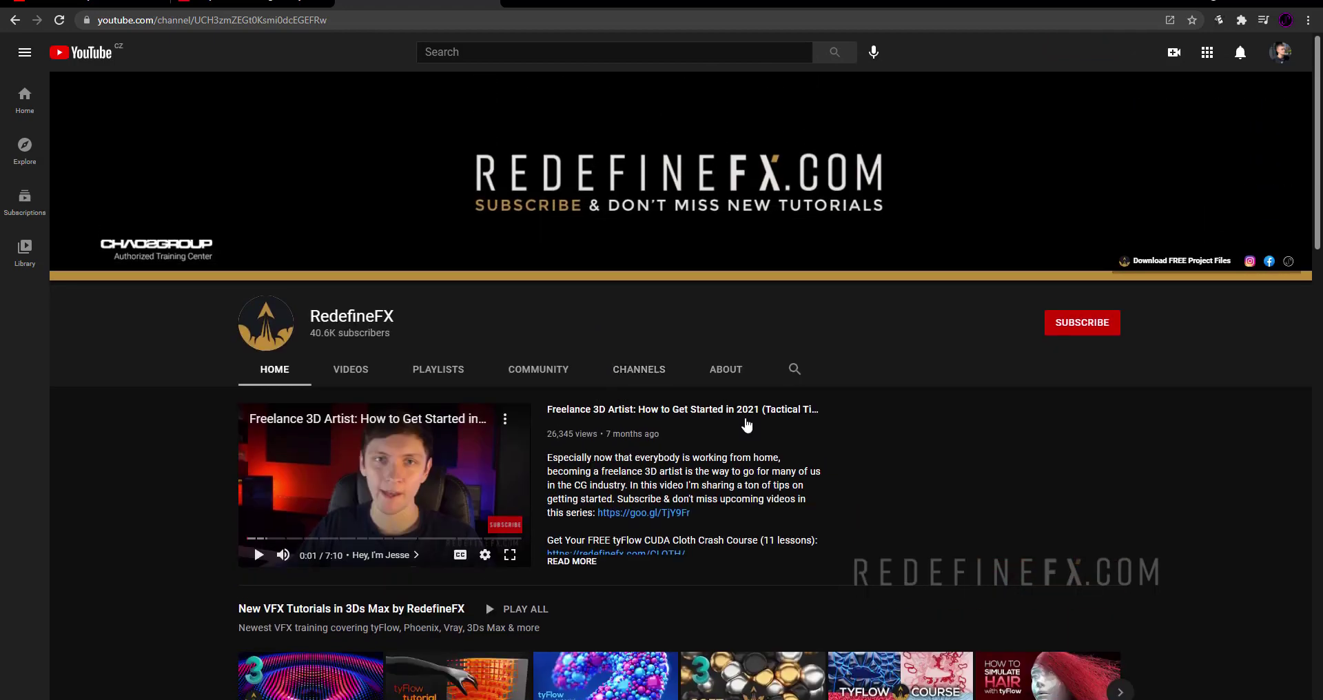
left_click(1070, 325)
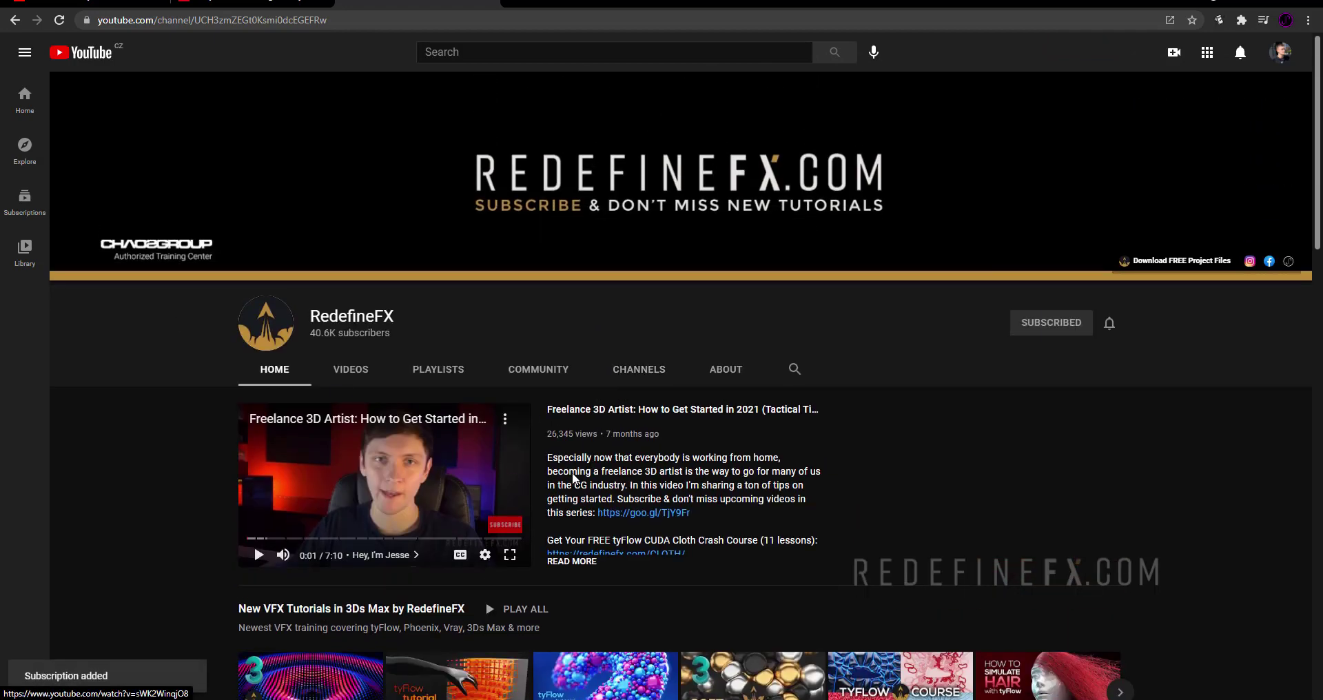